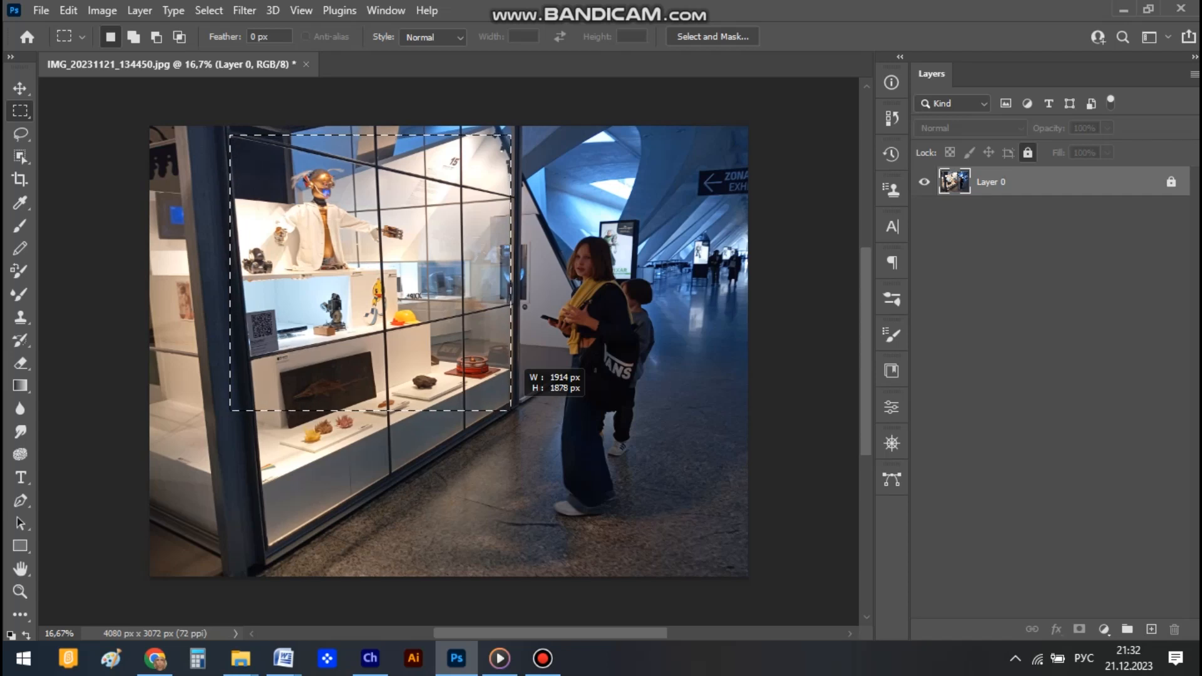
# - Select a rectangular area of about 1914 × 1878 px over the display case and unlock Layer 0
pyautogui.moveTo(511, 411); pyautogui.dragTo(511, 411)
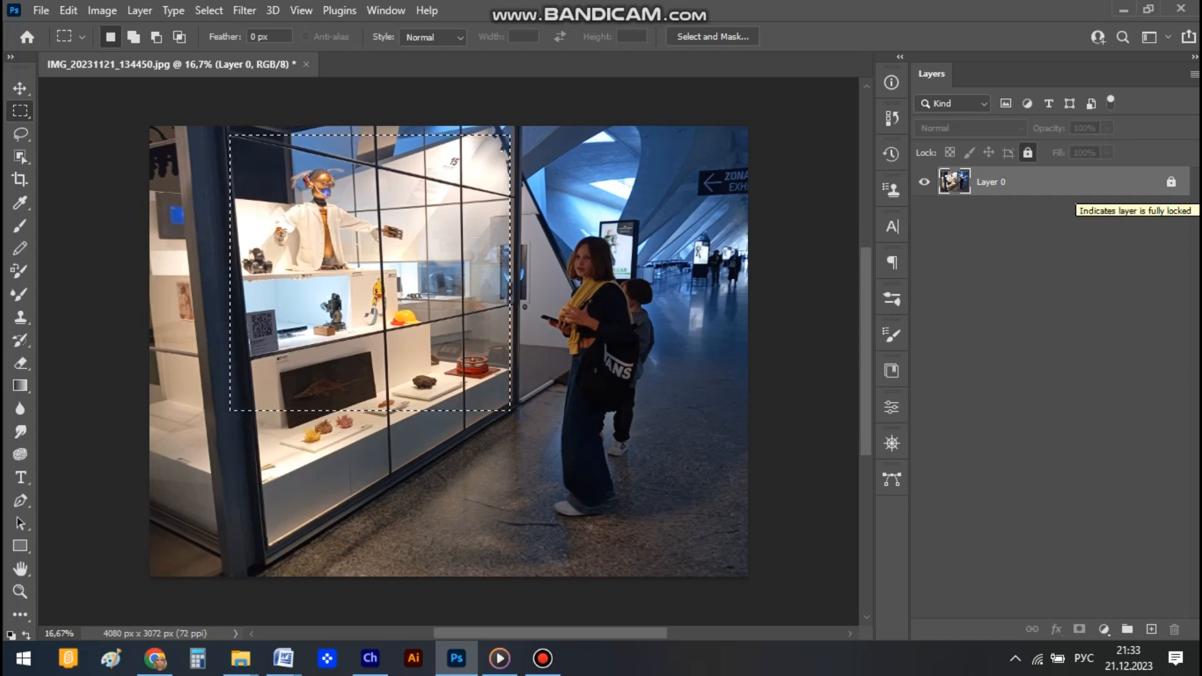
pyautogui.click(1171, 182)
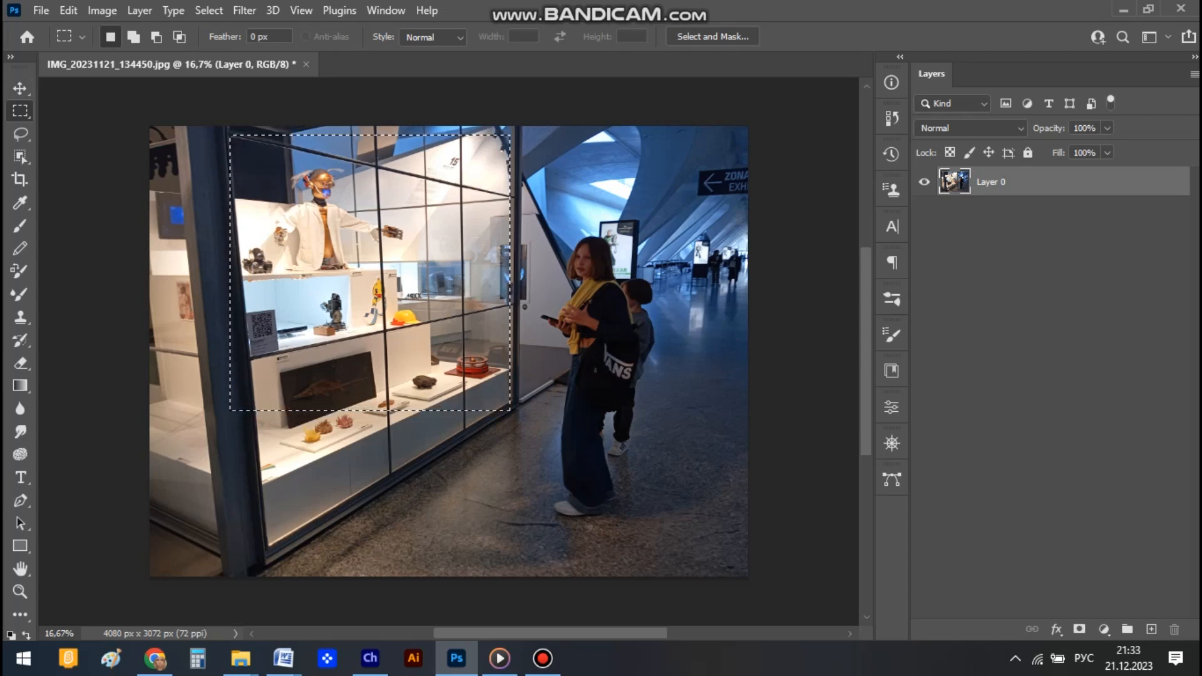
# - Try moving the selected display-case area with the Move tool and undo the move
pyautogui.press('v')
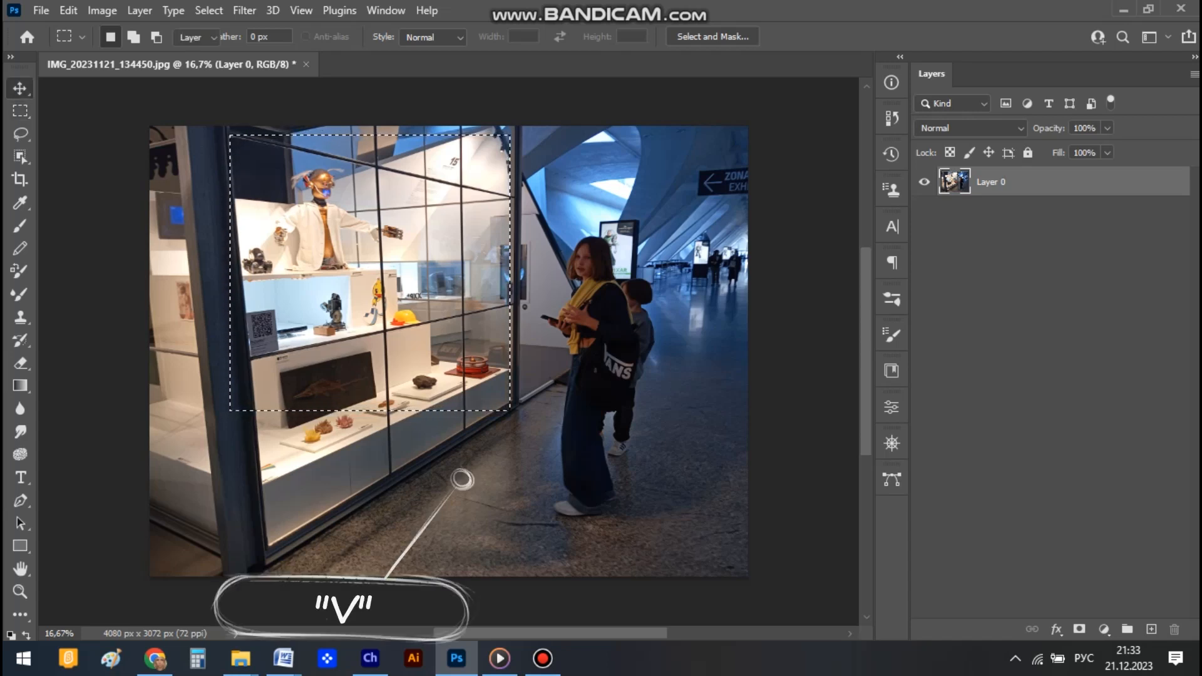
pyautogui.moveTo(388, 213)
pyautogui.mouseDown()
pyautogui.moveTo(364, 367)
pyautogui.moveTo(414, 240)
pyautogui.mouseUp()
pyautogui.hotkey('ctrl', 'z')
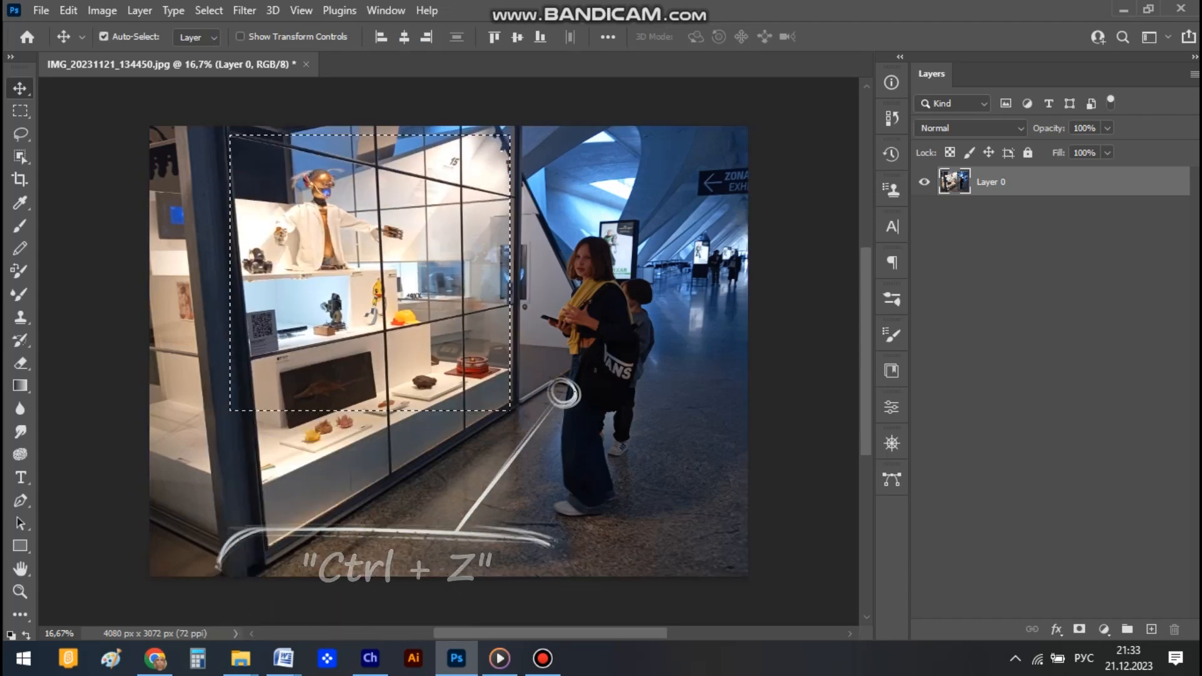
pyautogui.hotkey('ctrl', 'c')
pyautogui.press('m')
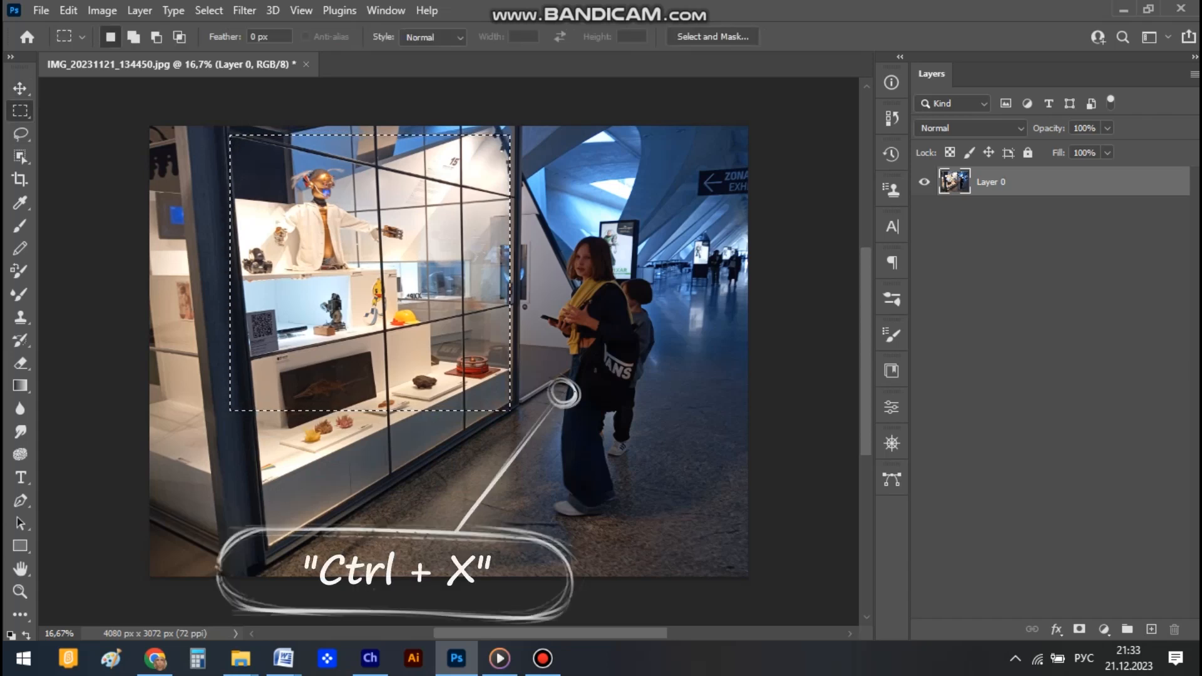
pyautogui.press('b')
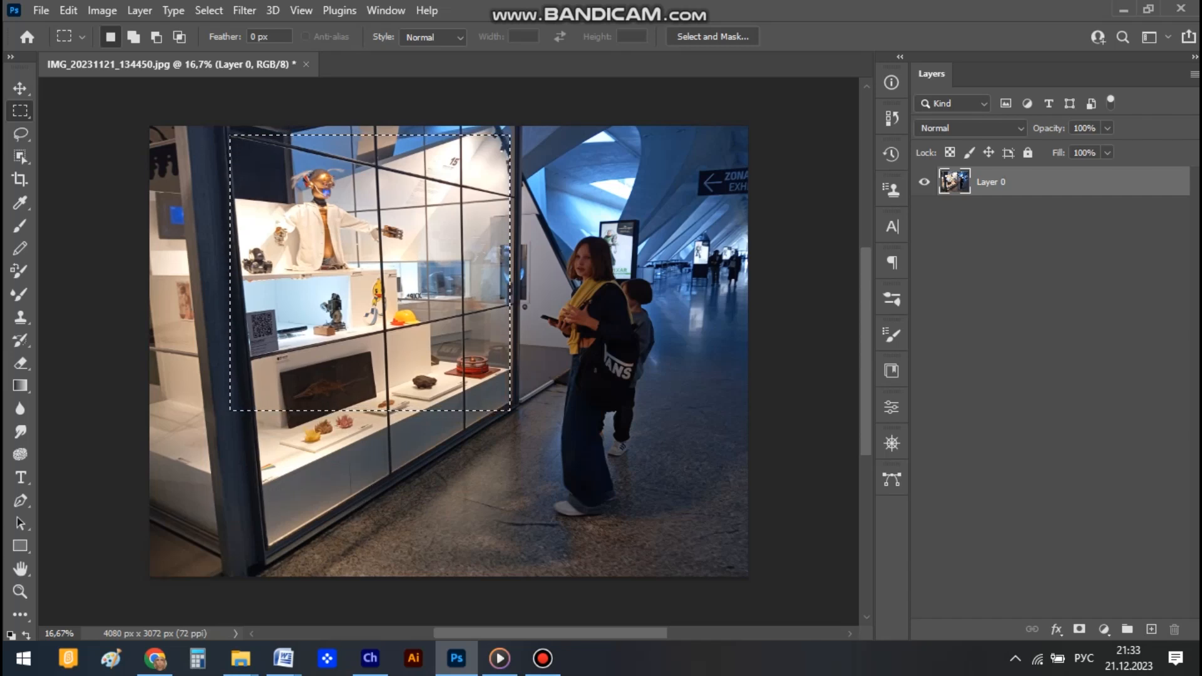
# - Subtract a narrow strip from the selection's left edge and add a rectangle of about 246 × 648 px over the dark pillar
pyautogui.press('alt')
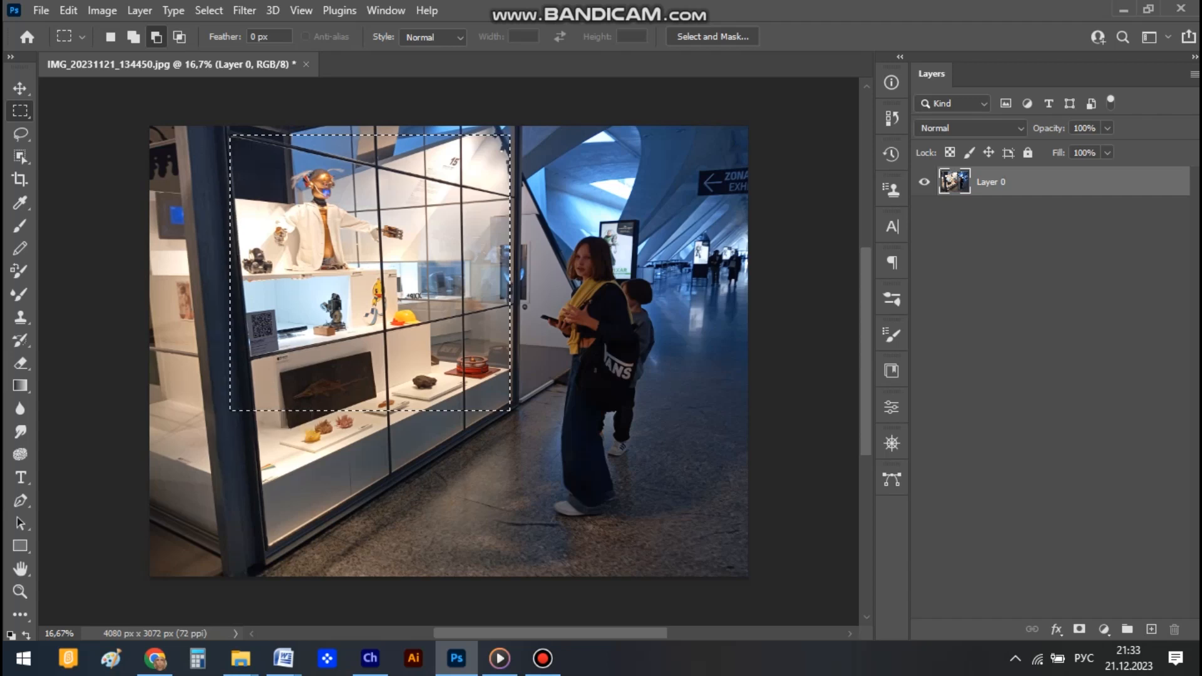
pyautogui.moveTo(238, 200); pyautogui.dragTo(226, 420)
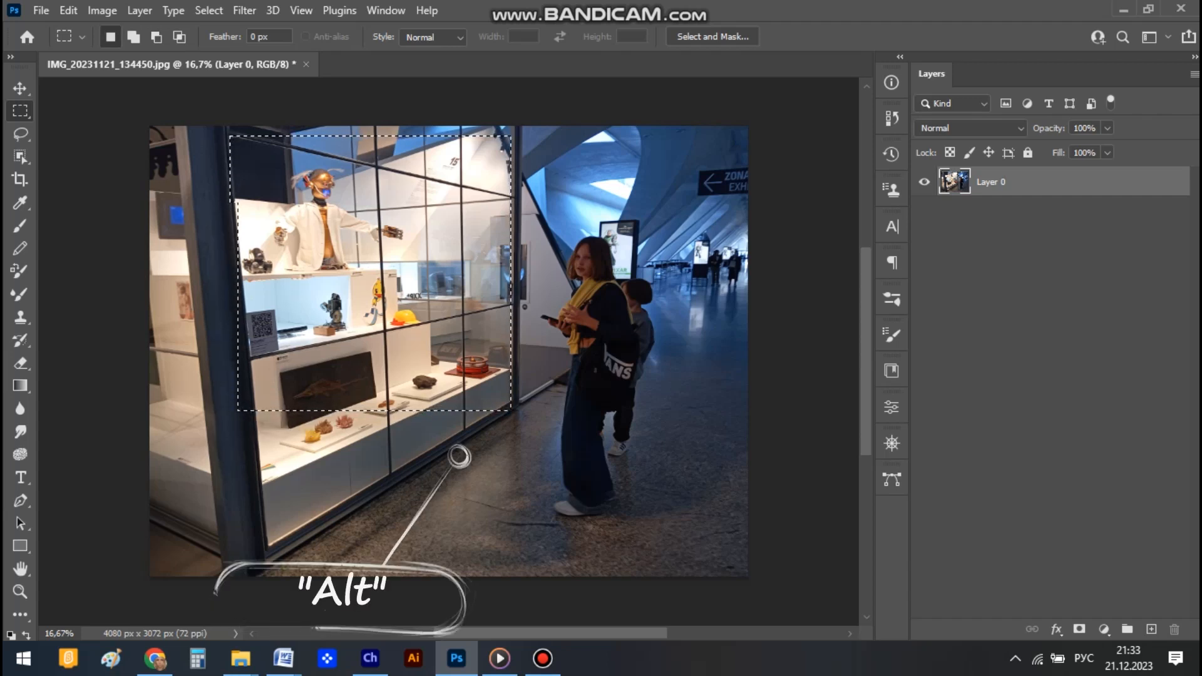
pyautogui.moveTo(222, 296); pyautogui.dragTo(232, 377)
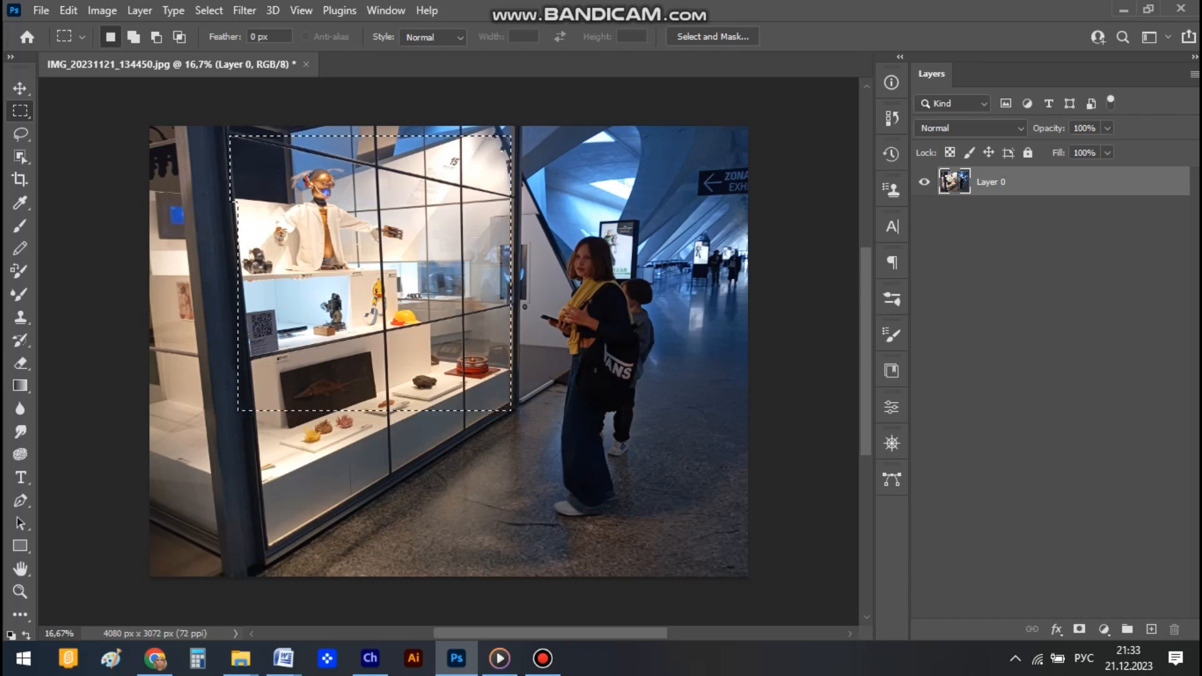
pyautogui.moveTo(211, 341); pyautogui.dragTo(218, 346)
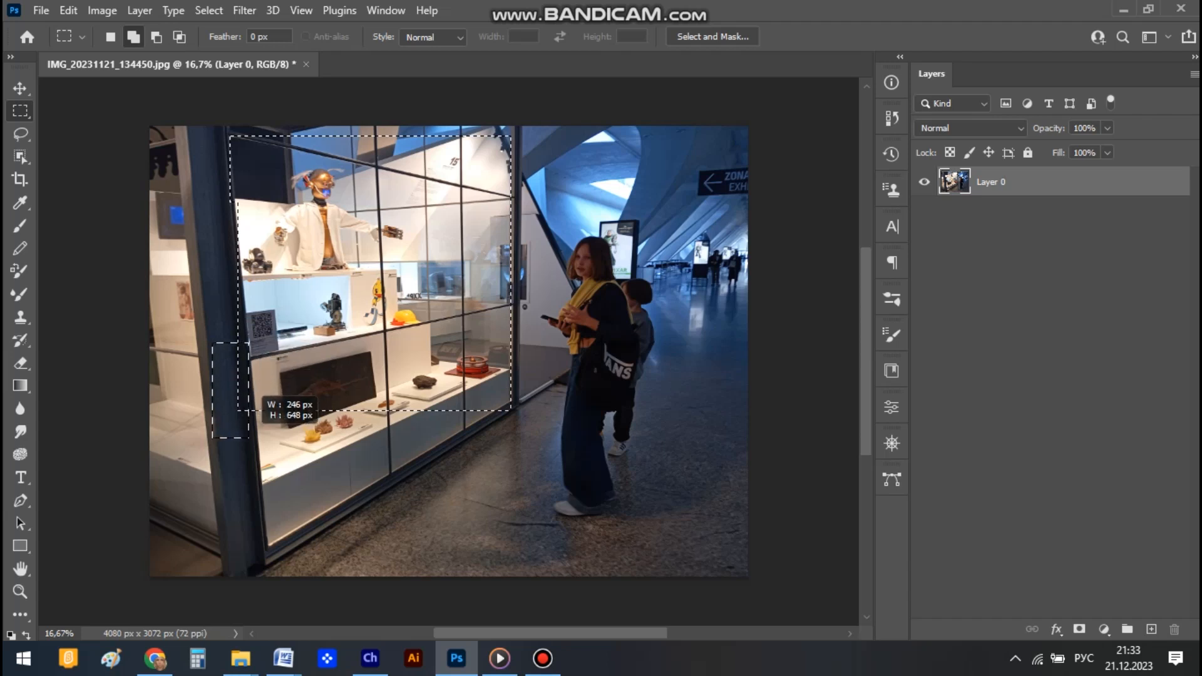
pyautogui.moveTo(244, 432); pyautogui.dragTo(249, 439)
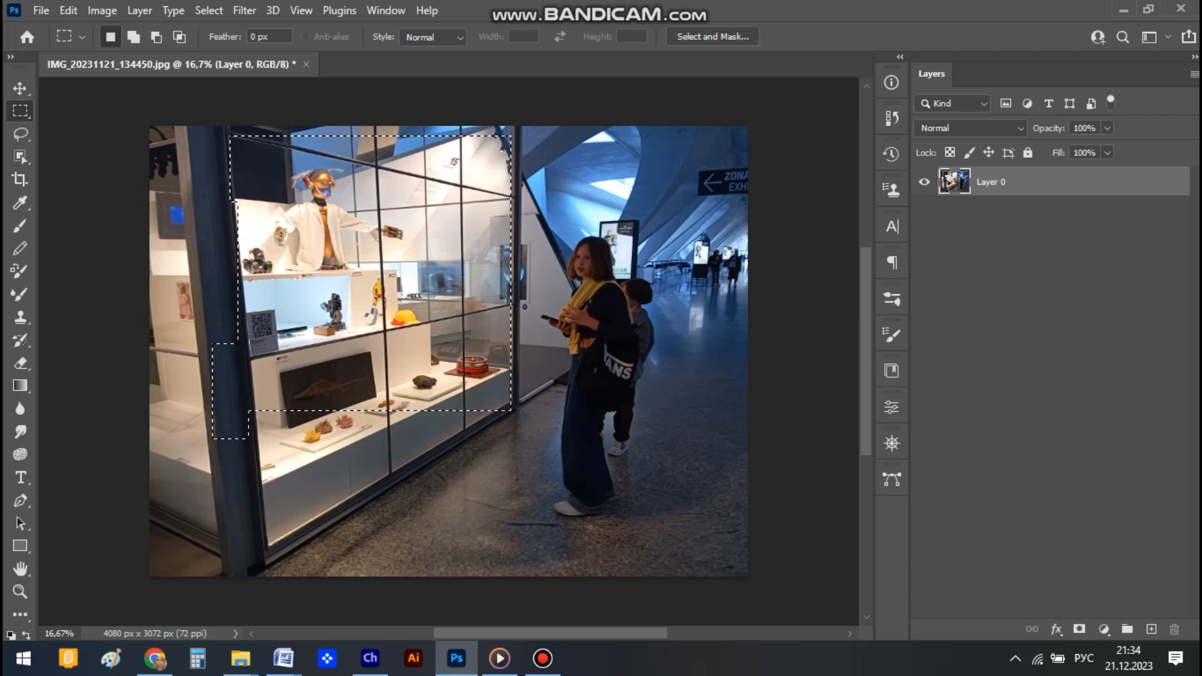
# - Invert the selection and paint black Brush strokes over the floor, pillar and surroundings of the display case
pyautogui.hotkey('ctrl', 'shift', 'i')
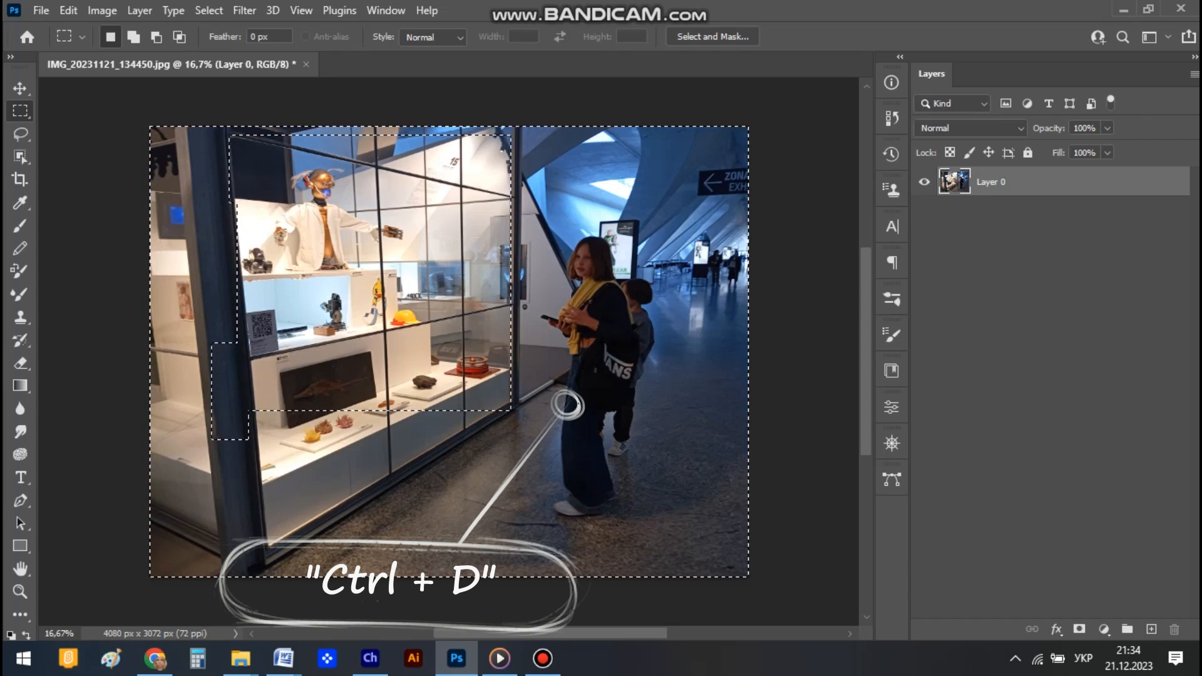
pyautogui.press('b')
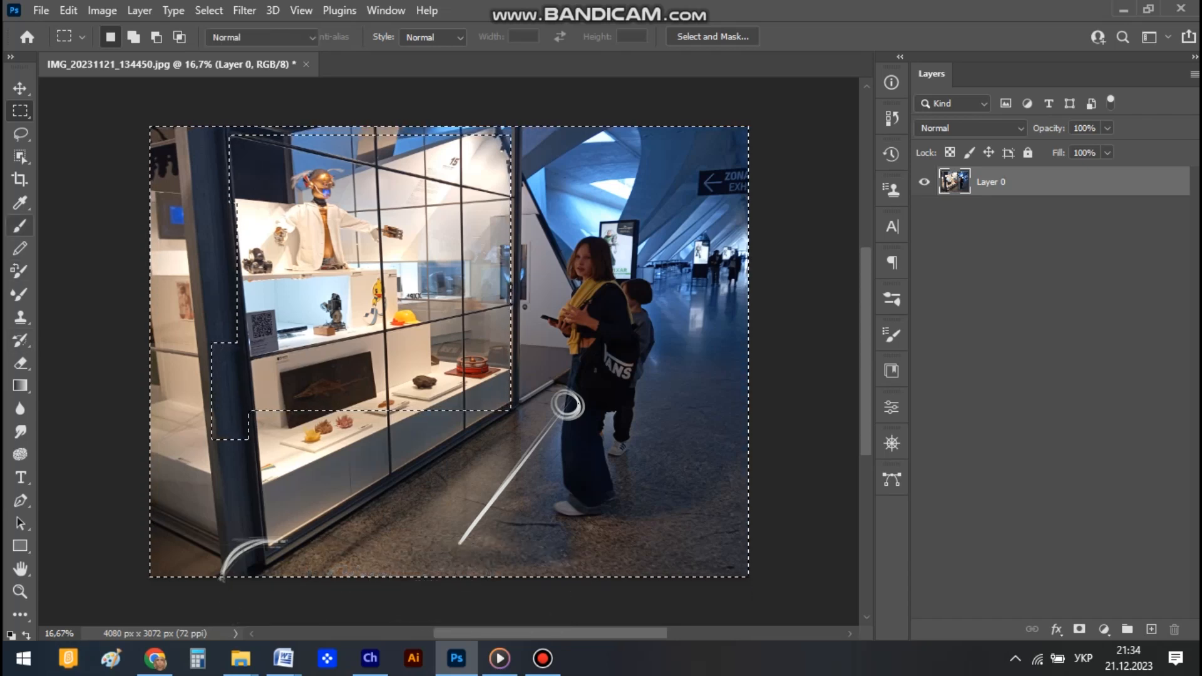
pyautogui.moveTo(341, 441)
pyautogui.mouseDown()
pyautogui.moveTo(332, 476)
pyautogui.moveTo(435, 520)
pyautogui.moveTo(473, 551)
pyautogui.moveTo(626, 493)
pyautogui.moveTo(721, 500)
pyautogui.mouseUp()
pyautogui.moveTo(515, 314); pyautogui.dragTo(514, 344)
pyautogui.moveTo(514, 457); pyautogui.dragTo(506, 517)
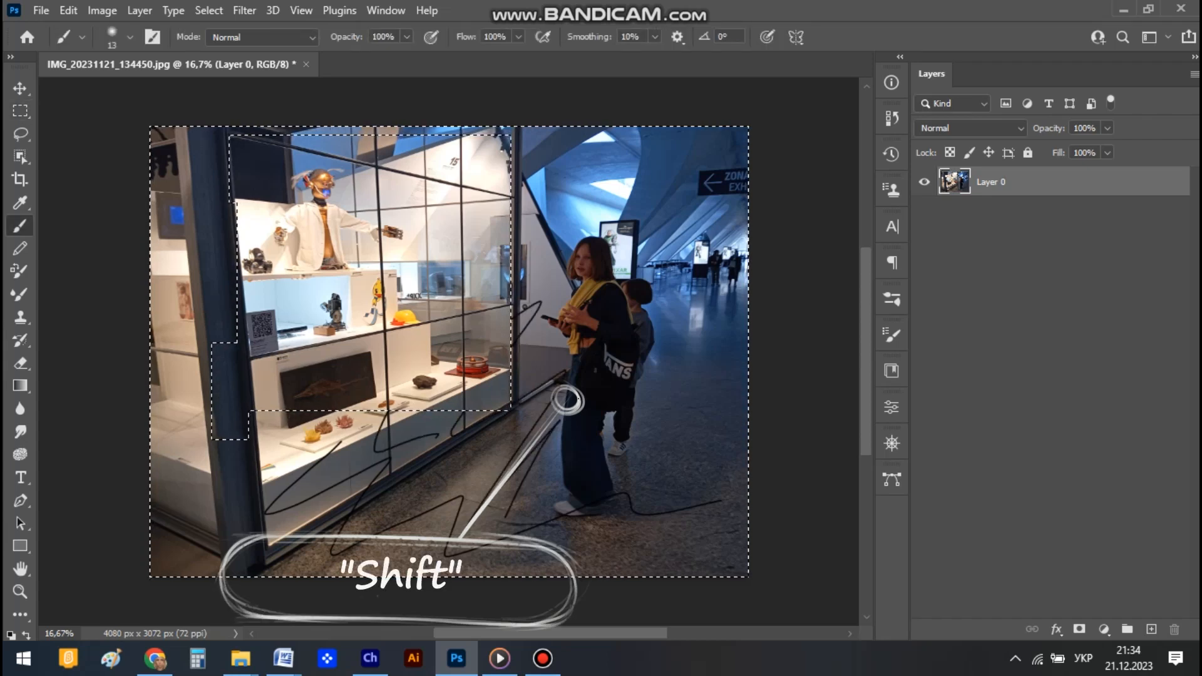
pyautogui.moveTo(209, 358)
pyautogui.mouseDown()
pyautogui.moveTo(153, 539)
pyautogui.moveTo(275, 414)
pyautogui.moveTo(417, 533)
pyautogui.moveTo(527, 502)
pyautogui.mouseUp()
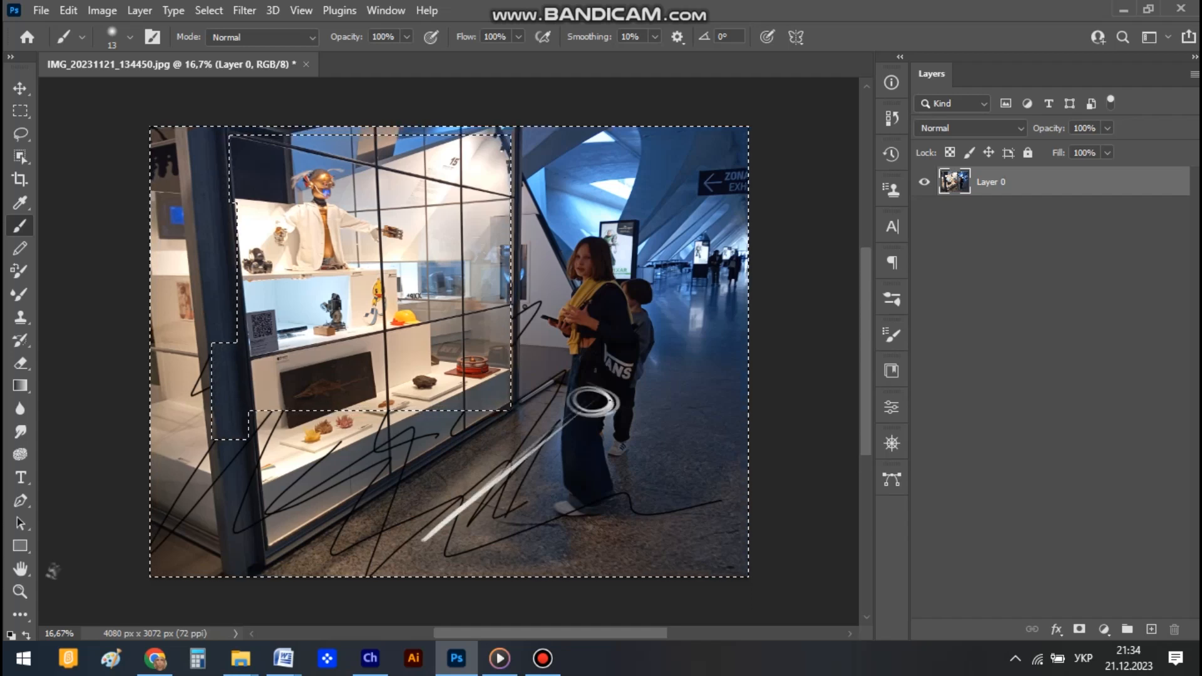
pyautogui.moveTo(559, 128)
pyautogui.mouseDown()
pyautogui.moveTo(549, 137)
pyautogui.moveTo(598, 164)
pyautogui.moveTo(516, 358)
pyautogui.moveTo(588, 317)
pyautogui.mouseUp()
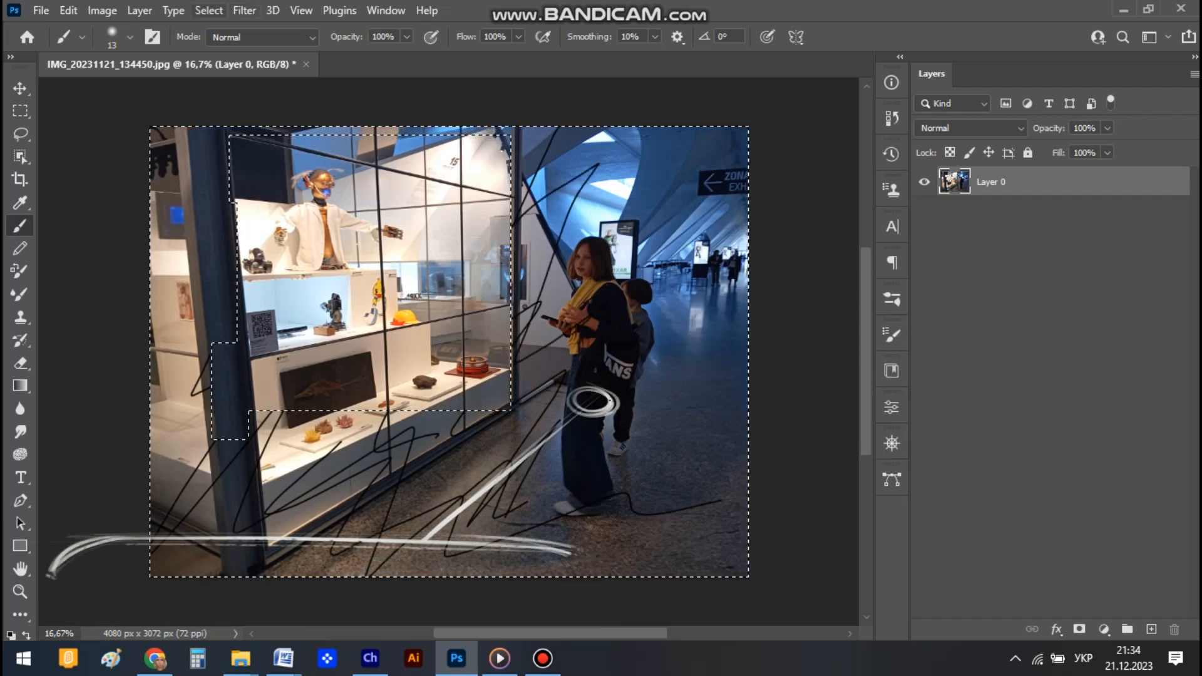
# - Examine the Save Selection options for the current selection and cancel without saving it
pyautogui.click(209, 10)
pyautogui.moveTo(282, 276)
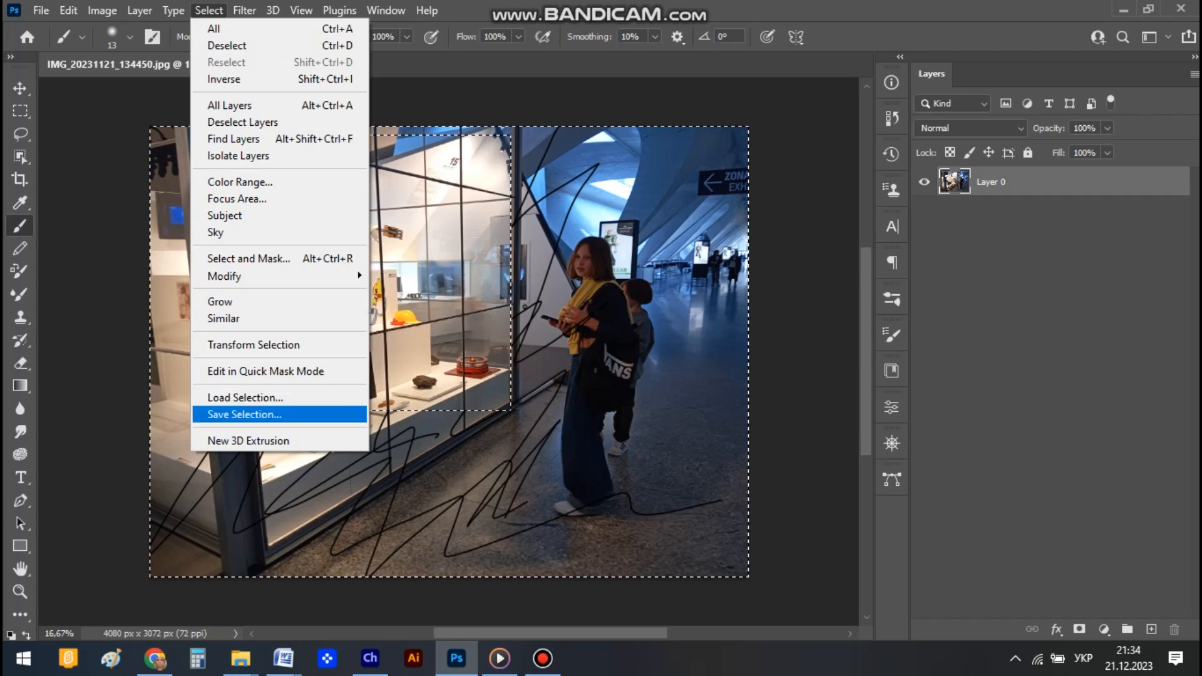
pyautogui.click(244, 414)
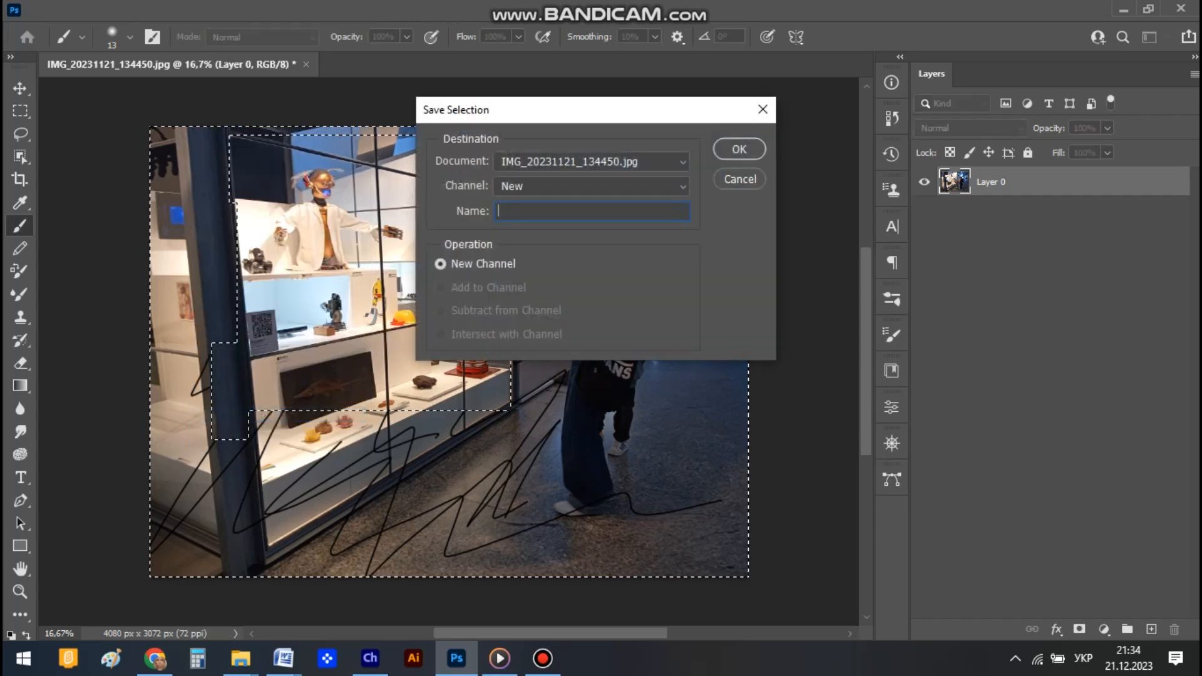
pyautogui.click(763, 110)
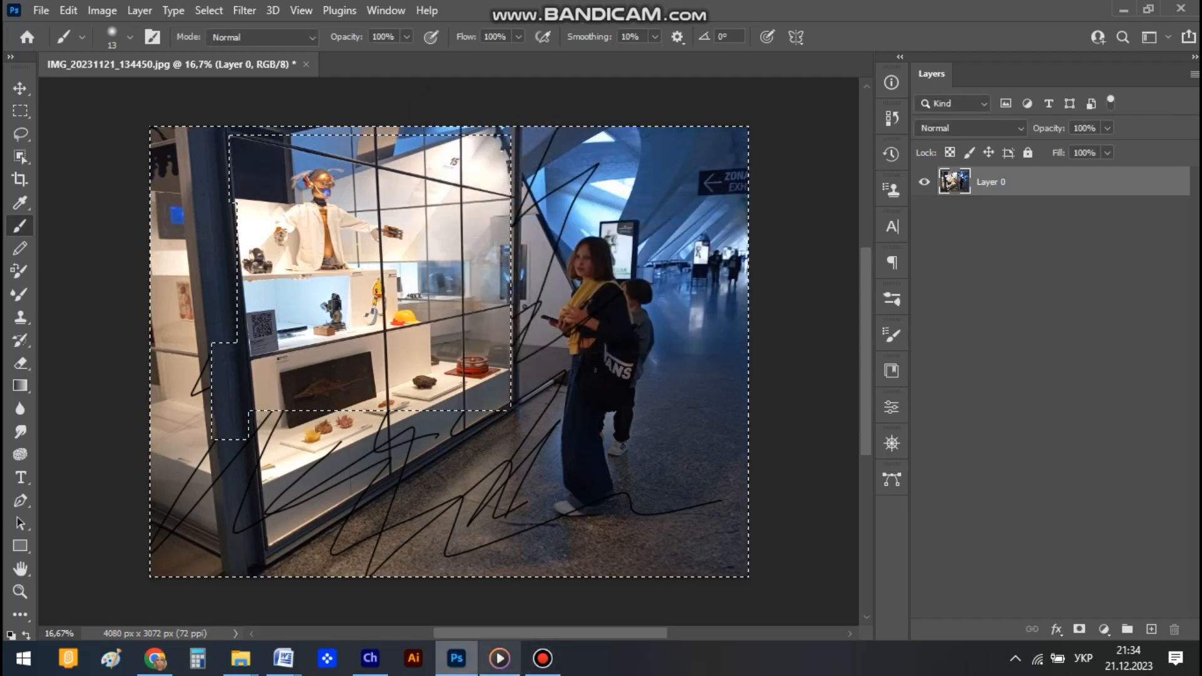
pyautogui.click(542, 658)
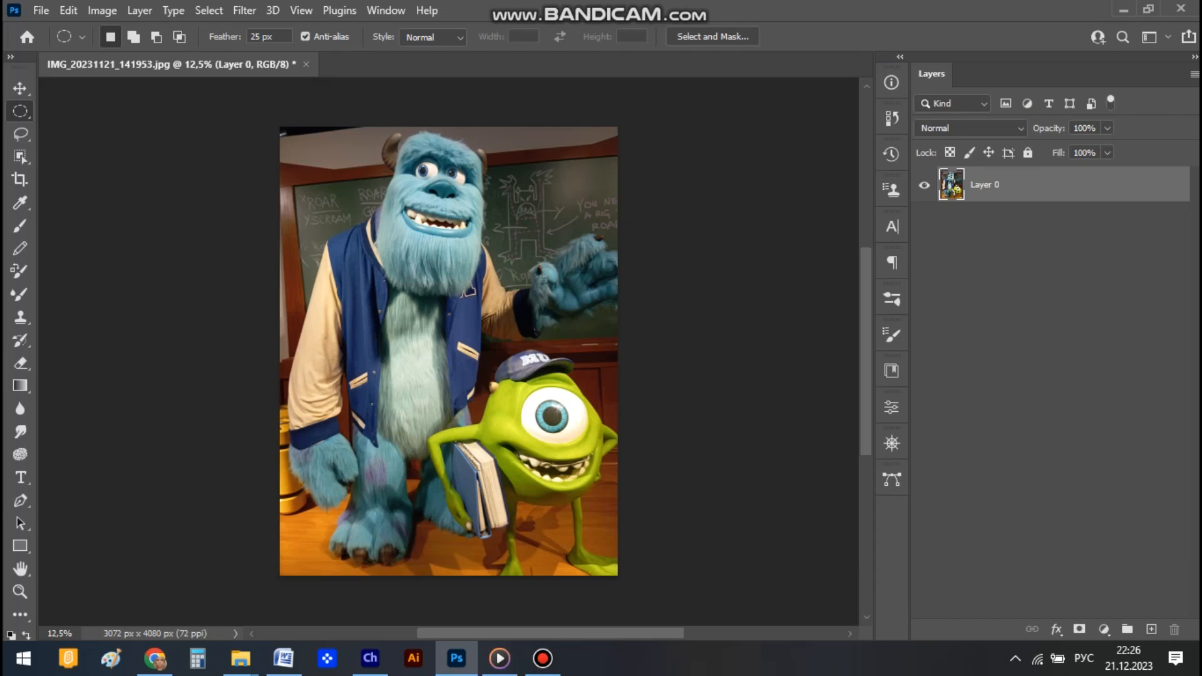
# - Select an ellipse around the green monster plus a circle over the blue torso, subtract small ovals from it, and deselect
pyautogui.moveTo(493, 374); pyautogui.dragTo(611, 515)
pyautogui.press('shift')
pyautogui.moveTo(397, 305); pyautogui.dragTo(518, 430)
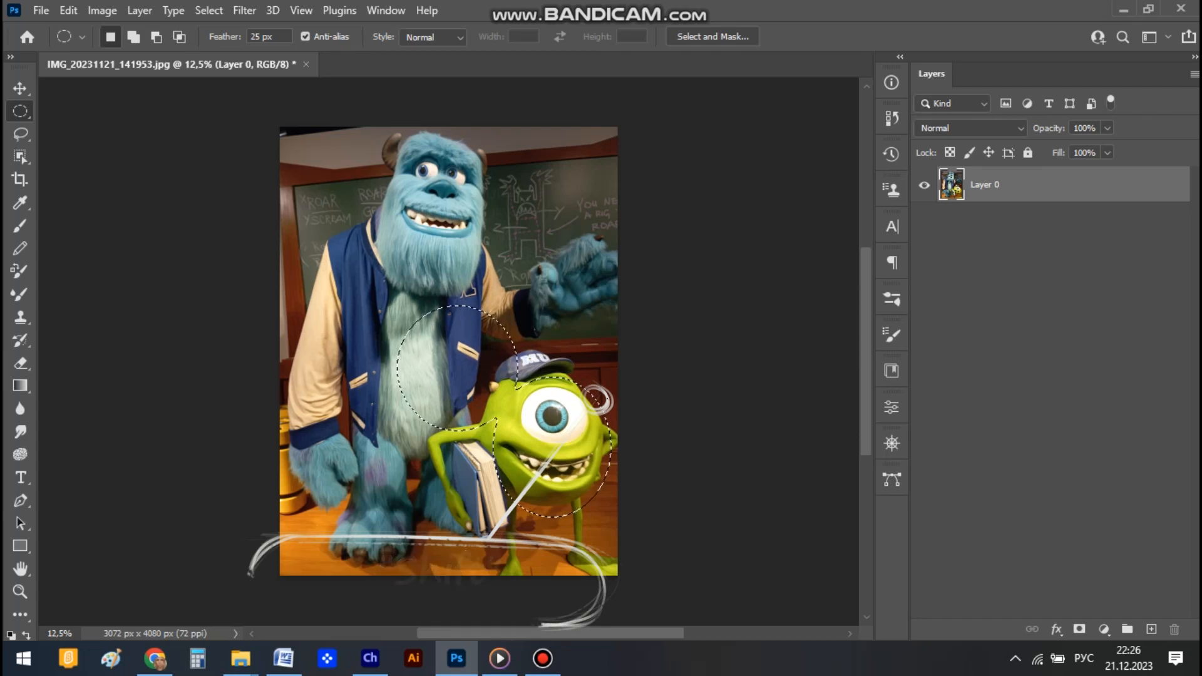
pyautogui.press('alt')
pyautogui.moveTo(419, 359); pyautogui.dragTo(469, 423)
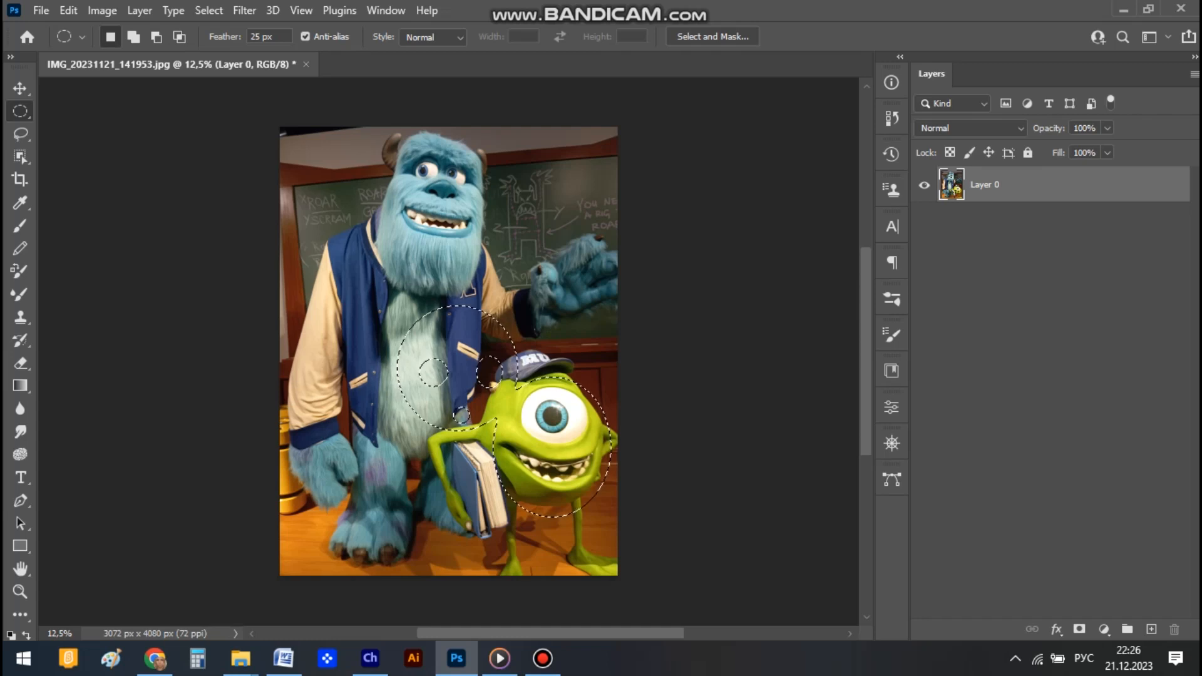
pyautogui.hotkey('ctrl', 'd')
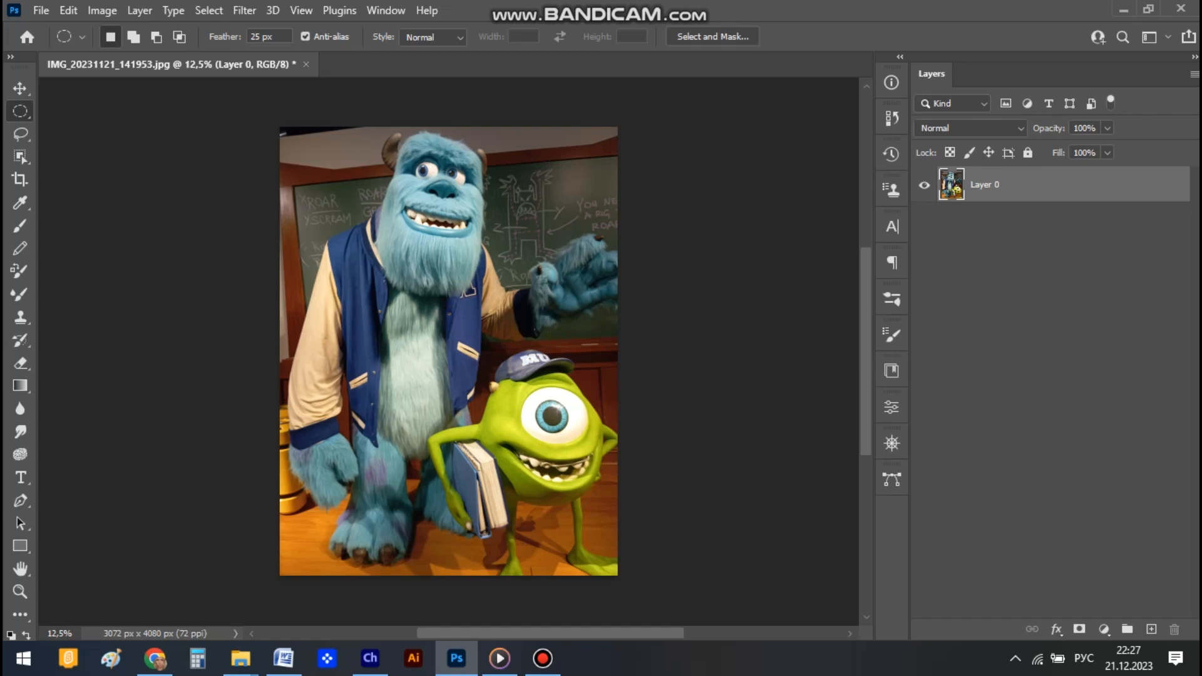
# - Set the Elliptical Marquee feather to 1 px and draw a large circular selection over the blue monster's torso
pyautogui.press('Return')
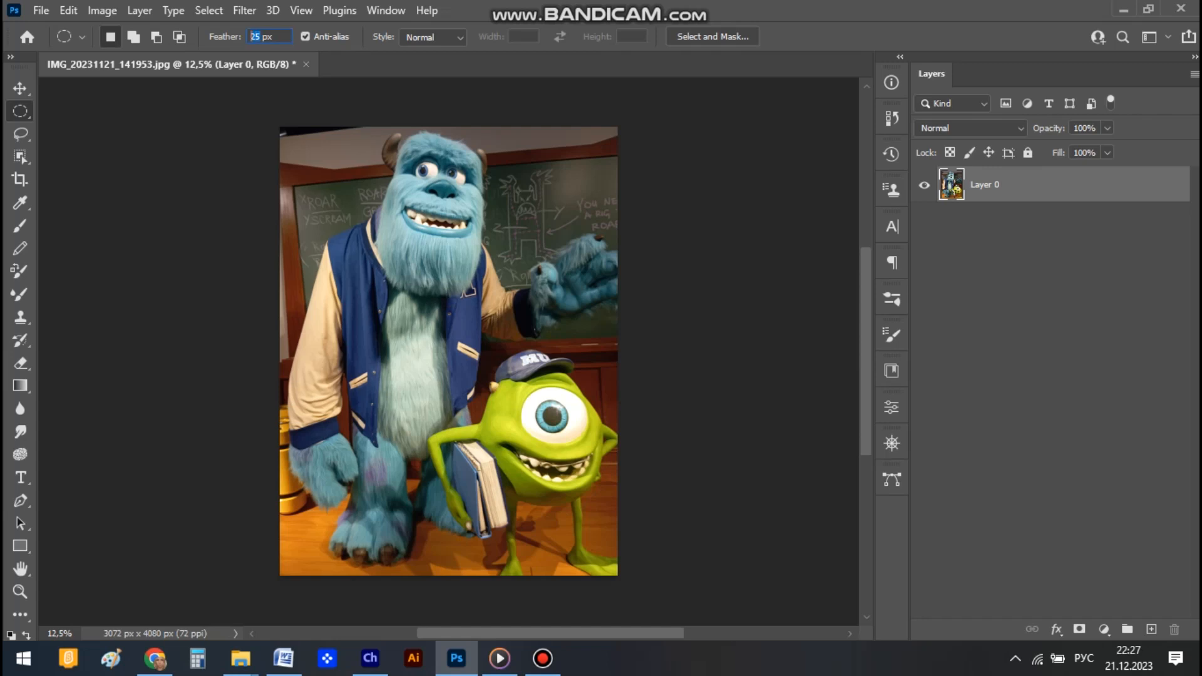
pyautogui.write('1')
pyautogui.moveTo(354, 272); pyautogui.dragTo(524, 437)
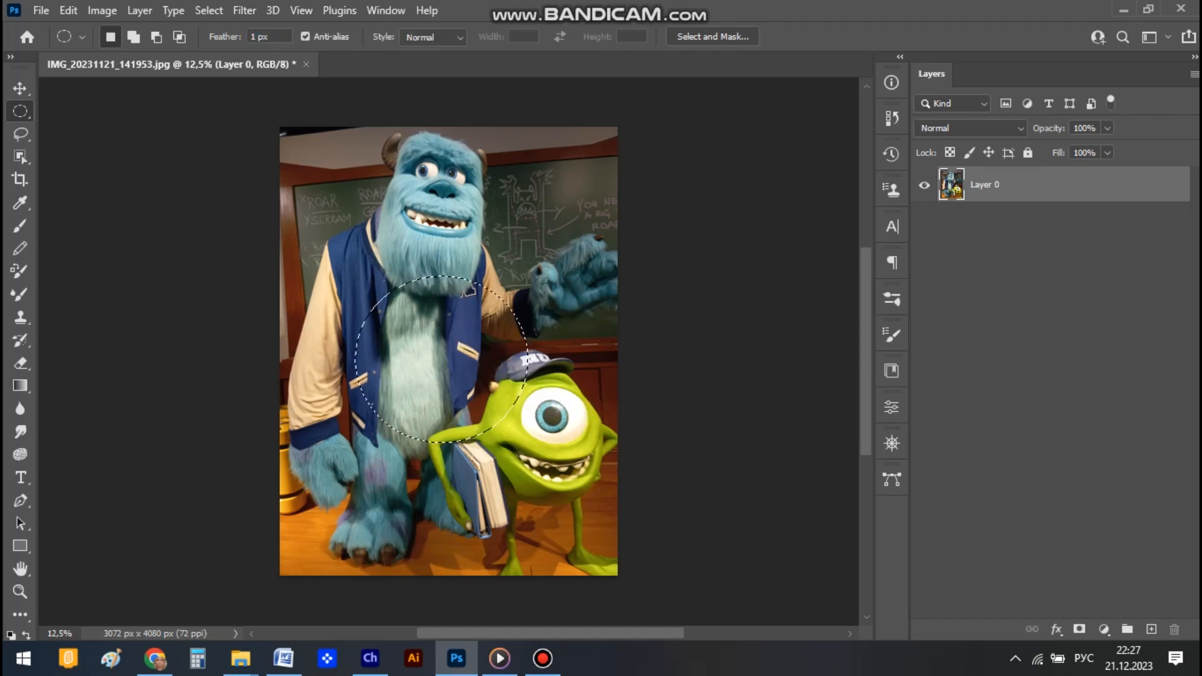
# - Set the feather to 25 px and move a small circular selection of the beard and jacket straight down onto the torso
pyautogui.click(255, 37)
pyautogui.press('BackSpace')
pyautogui.write('25')
pyautogui.moveTo(521, 191); pyautogui.dragTo(471, 383)
pyautogui.press('v')
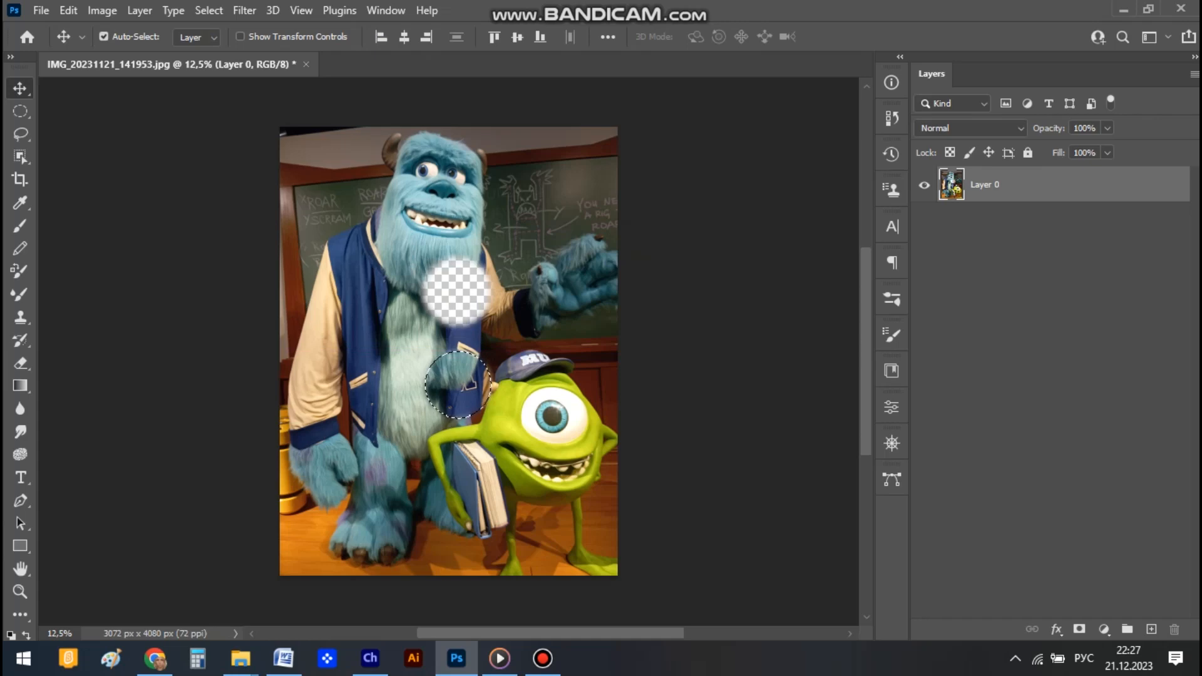
pyautogui.click(543, 658)
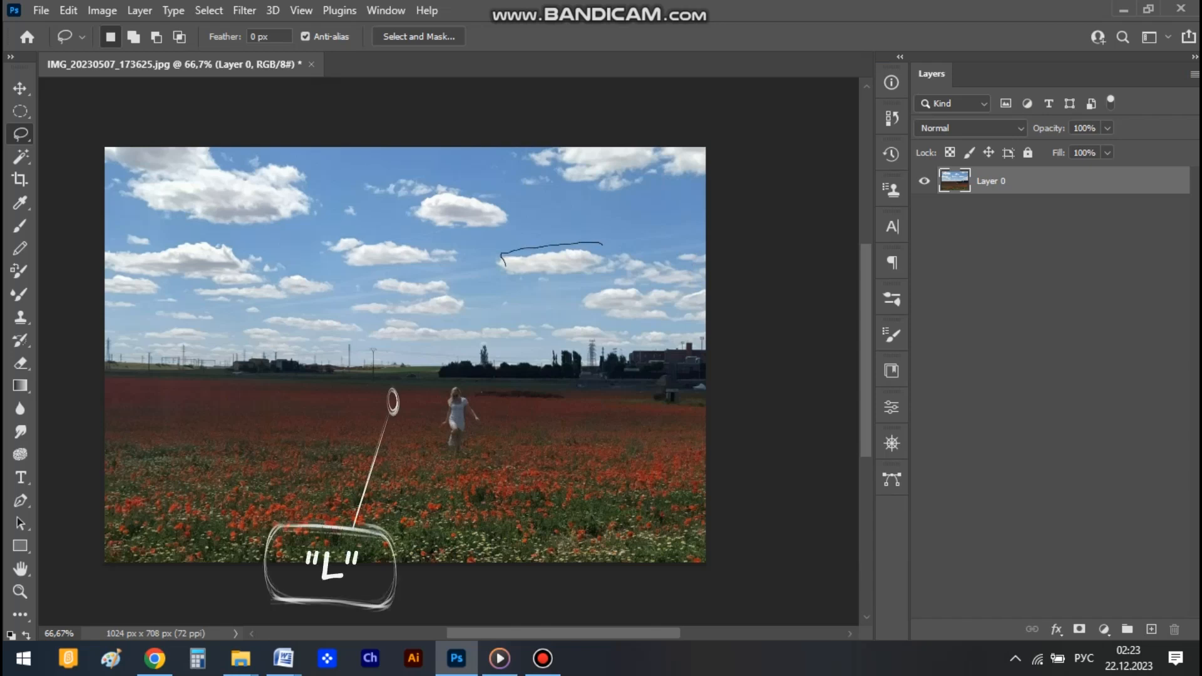
# - Outline the elongated cloud in the right part of the sky with the Lasso, try moving it, and undo the move
pyautogui.moveTo(677, 274)
pyautogui.mouseDown()
pyautogui.moveTo(675, 285)
pyautogui.moveTo(568, 286)
pyautogui.mouseUp()
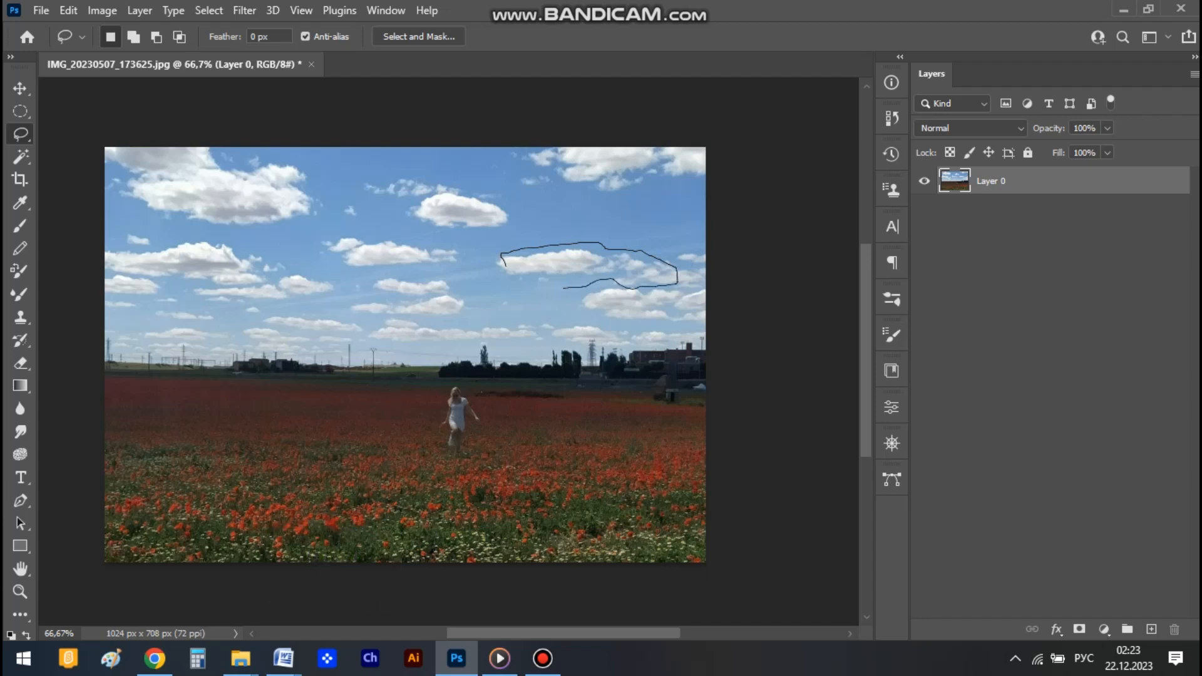
pyautogui.moveTo(507, 263); pyautogui.dragTo(507, 263)
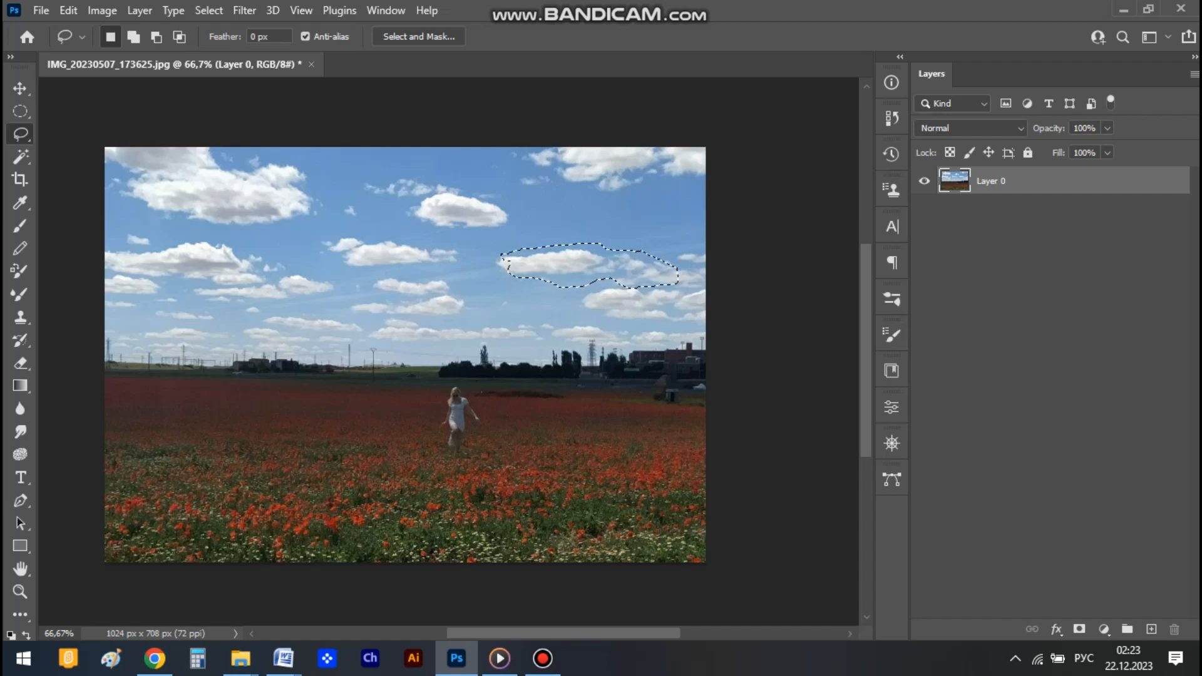
pyautogui.press('v')
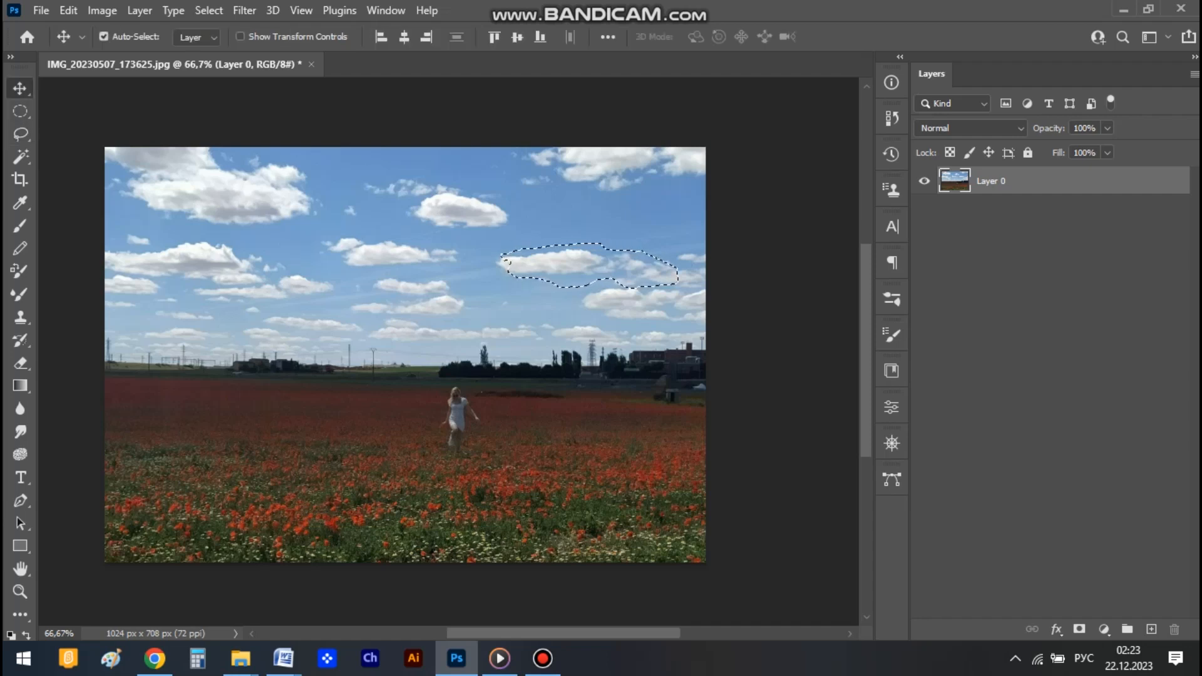
pyautogui.moveTo(589, 266); pyautogui.dragTo(510, 292)
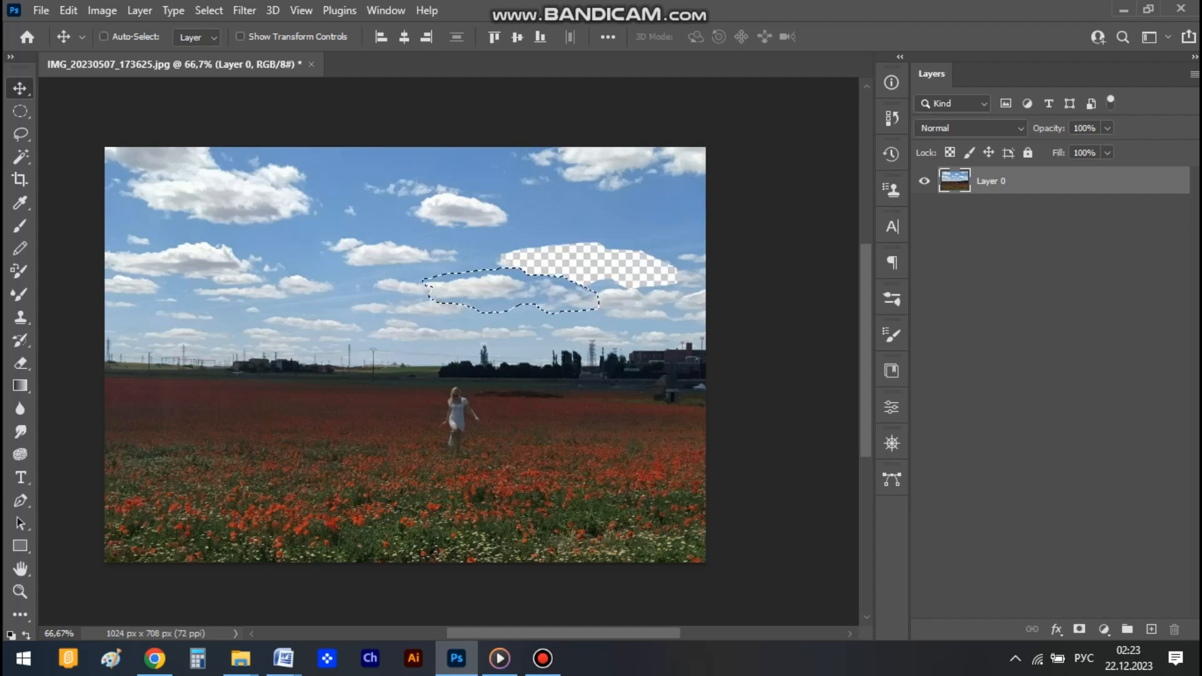
pyautogui.hotkey('ctrl', 'z')
# - Switch to the Polygonal Lasso, deselect the cloud, and start a new outline just above the buildings on the horizon
pyautogui.click(21, 134)
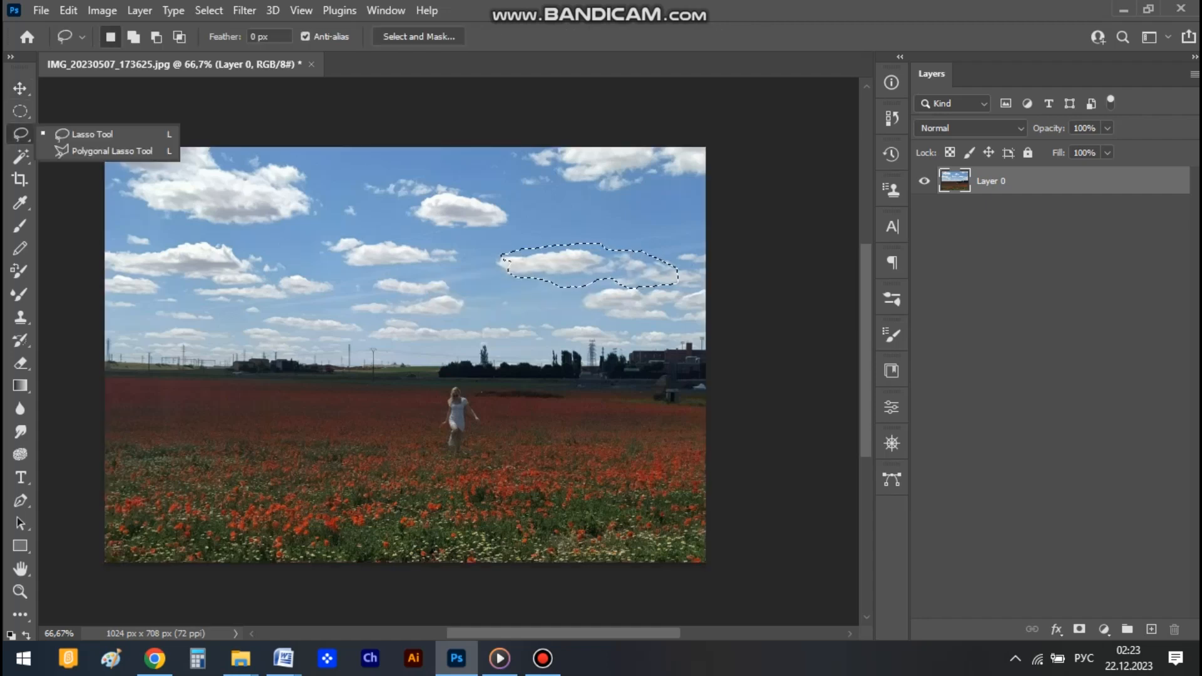
pyautogui.click(94, 151)
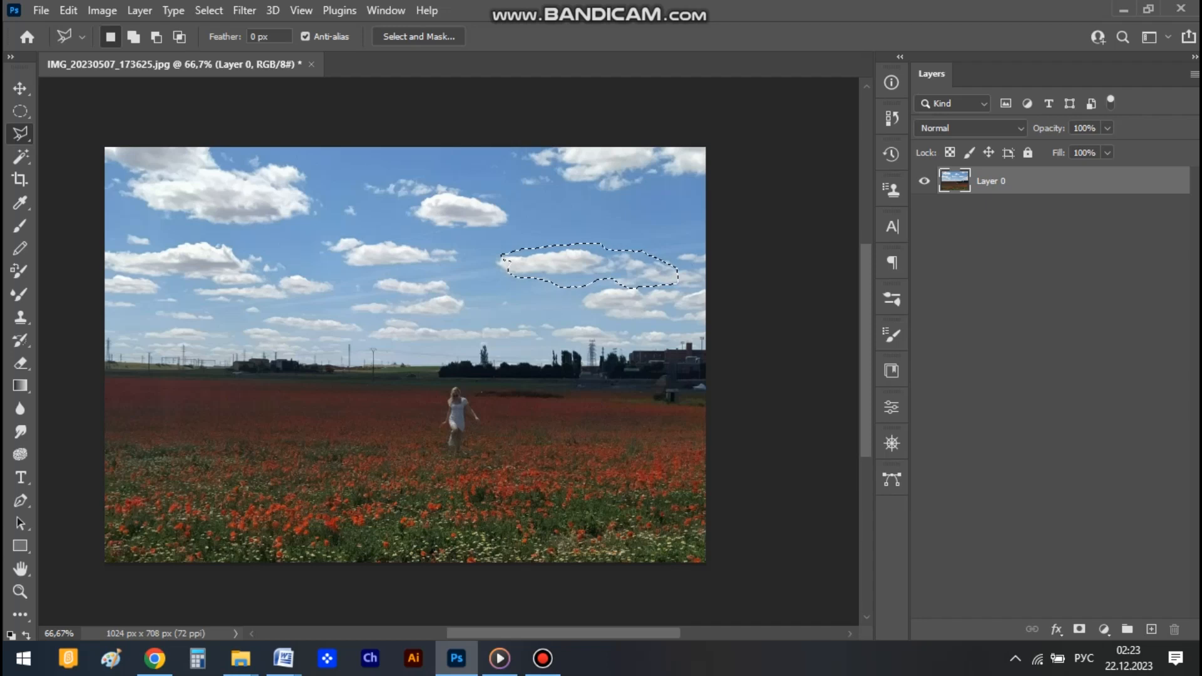
pyautogui.hotkey('ctrl', 'd')
pyautogui.click(626, 346)
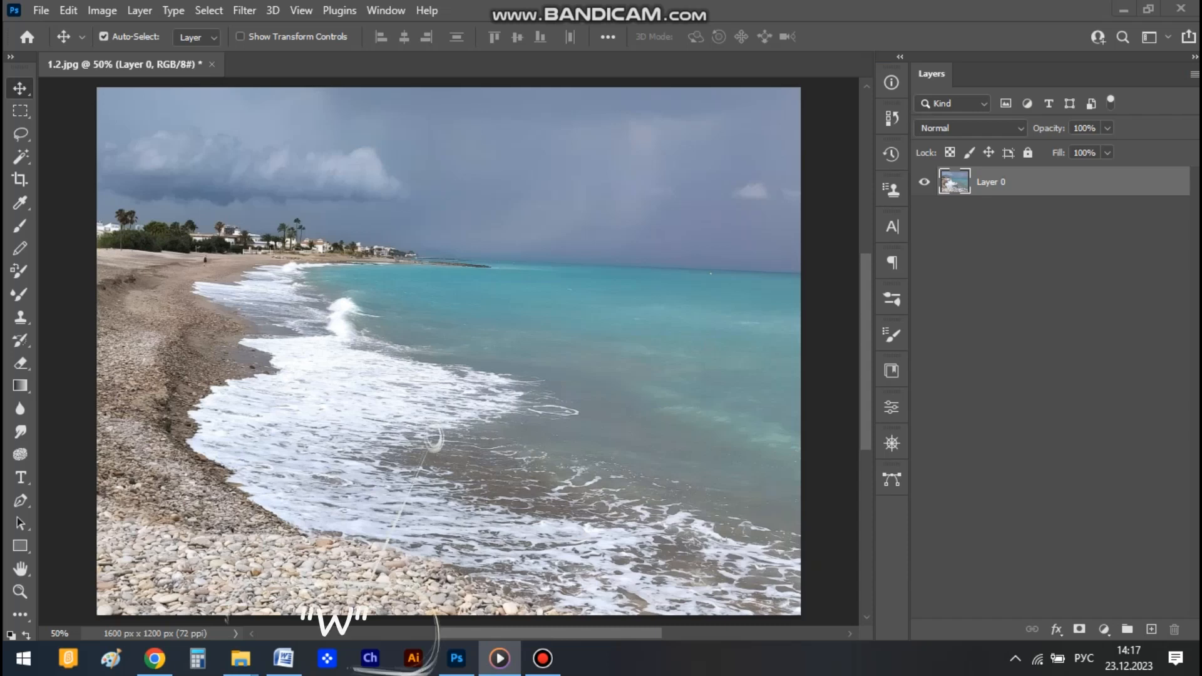
# - Activate the Magic Wand with a 5 by 5 Average sample size and duplicate the beach photo layer
pyautogui.press('w')
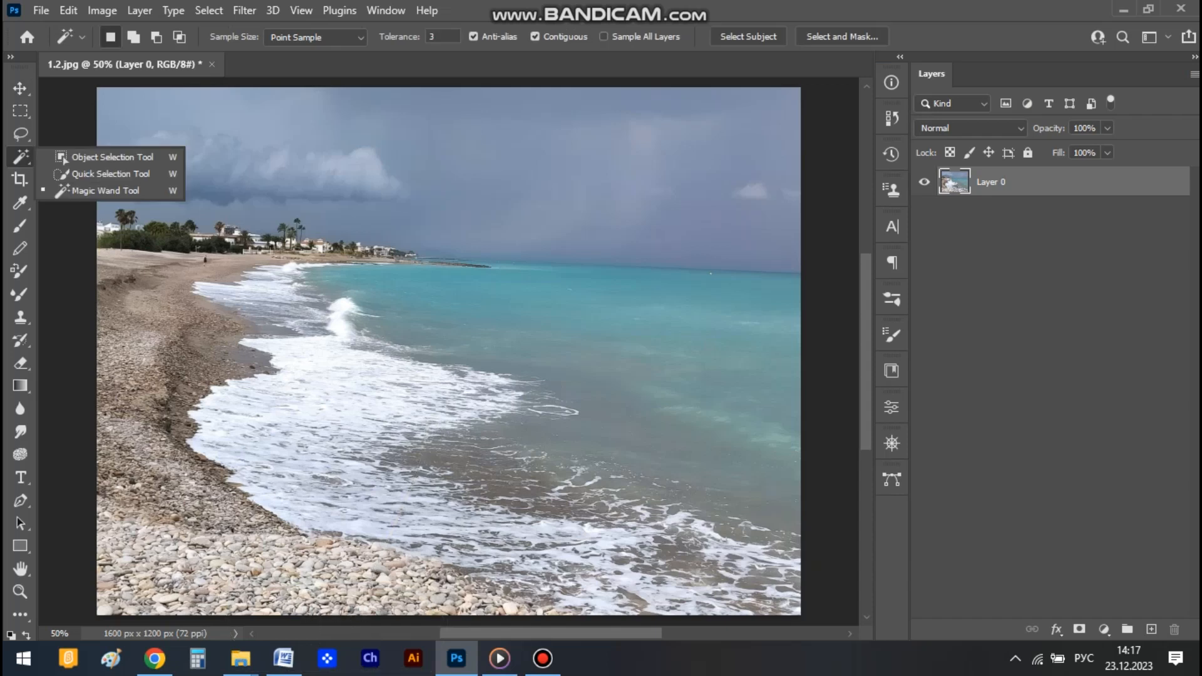
pyautogui.click(315, 37)
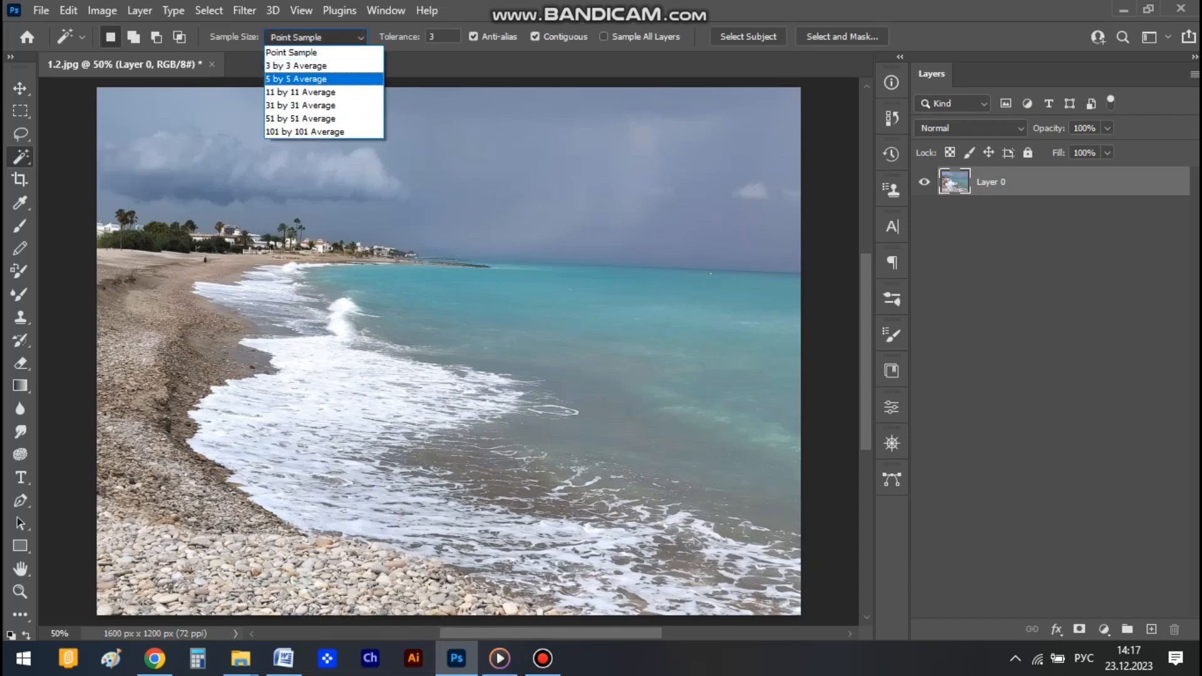
pyautogui.click(296, 79)
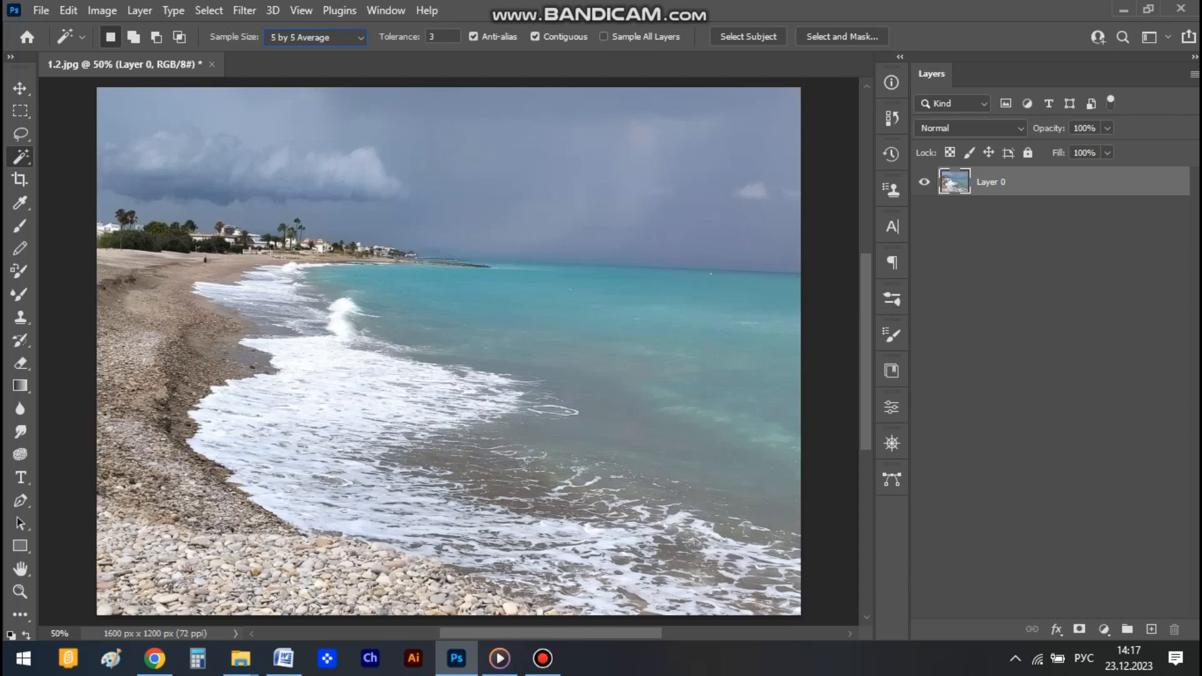
pyautogui.hotkey('ctrl', 'j')
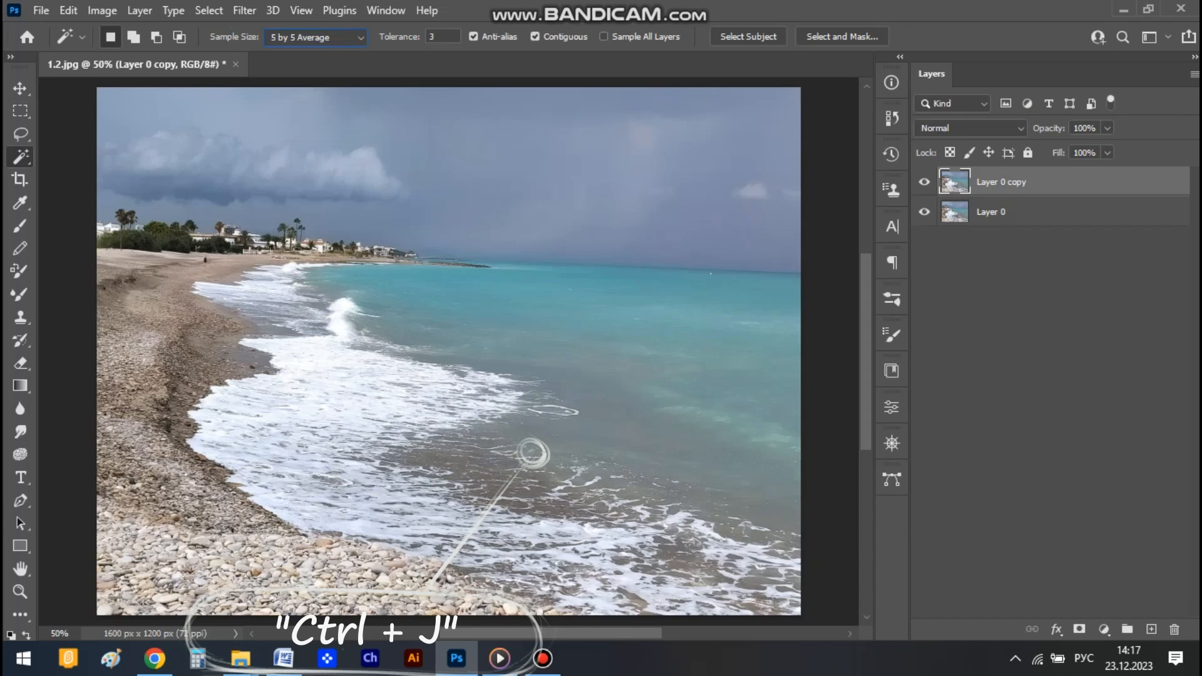
# - Select the turquoise sea near the horizon with the Magic Wand, then reselect it with the tolerance set to 30
pyautogui.click(569, 292)
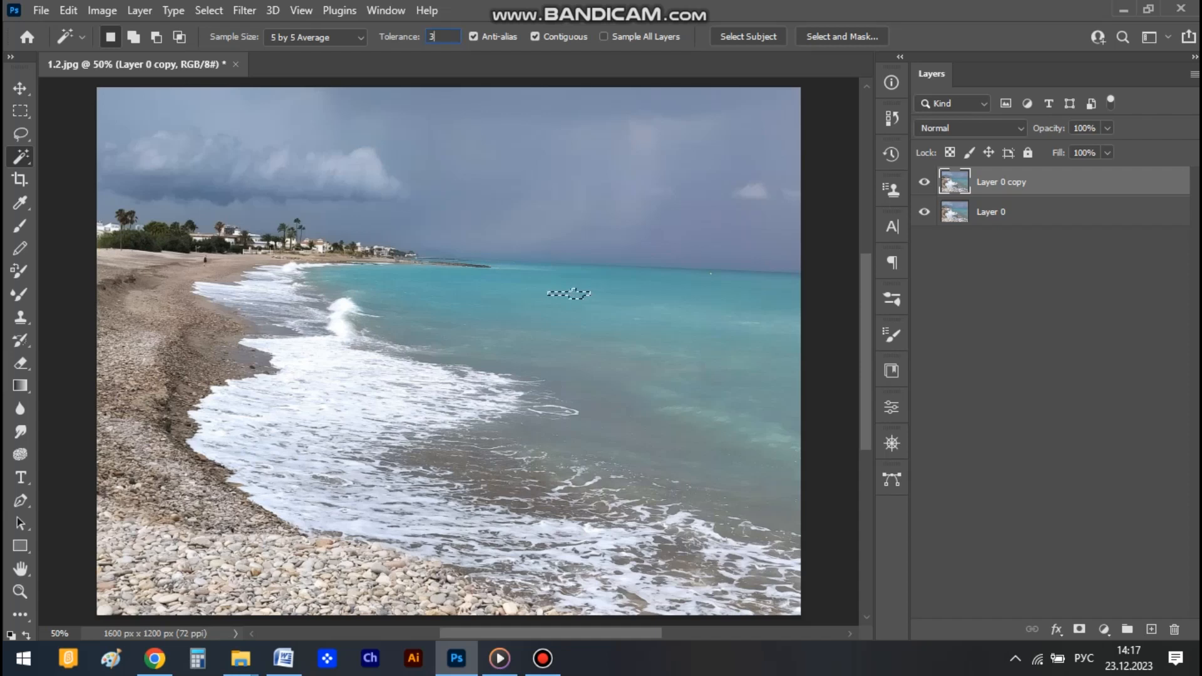
pyautogui.write('30')
pyautogui.click(570, 289)
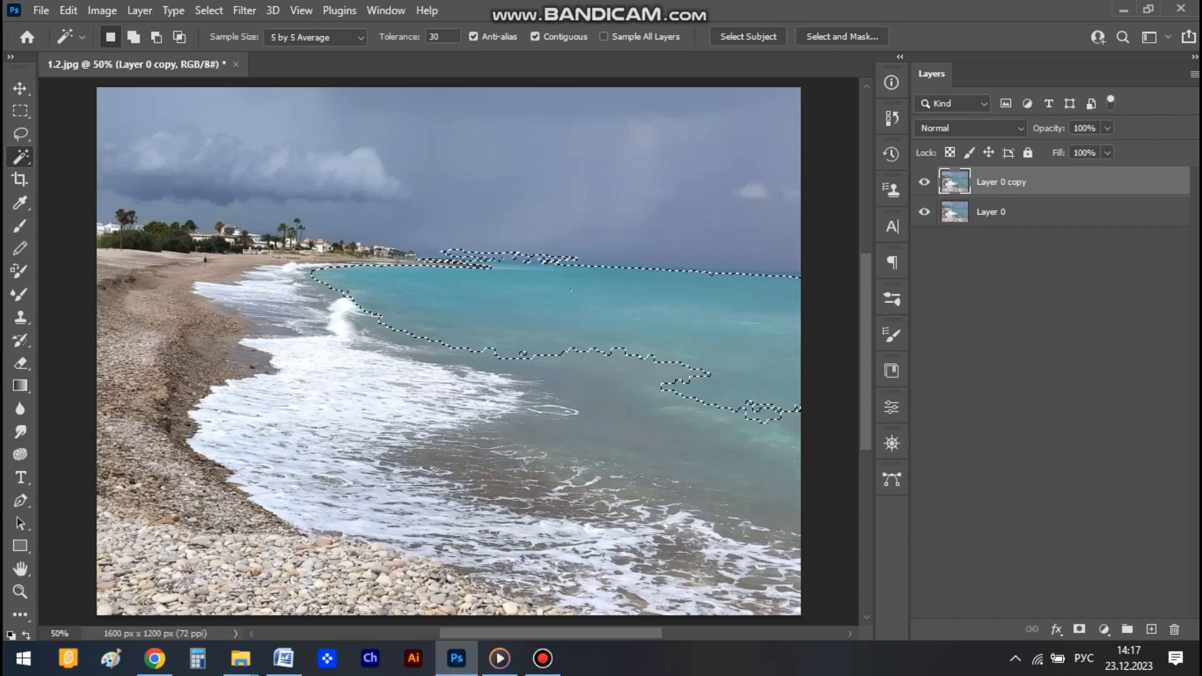
# - Try a Magic Wand tolerance of 255 from the same spot in the sea, then deselect
pyautogui.press('Return')
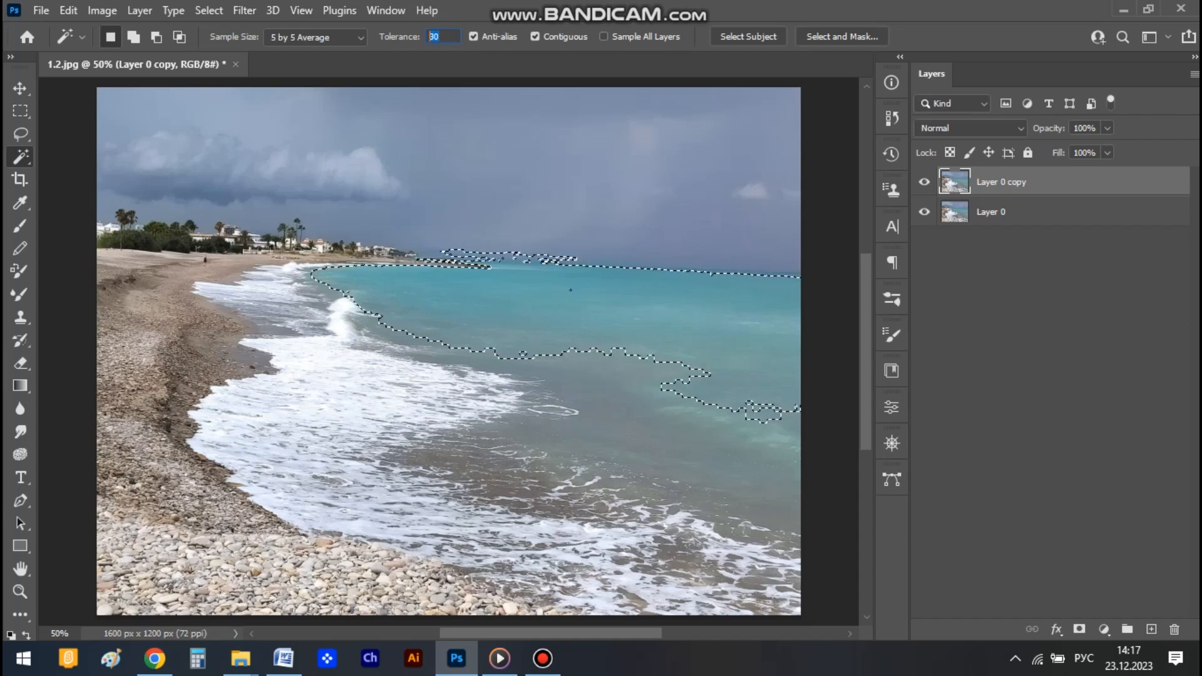
pyautogui.write('255')
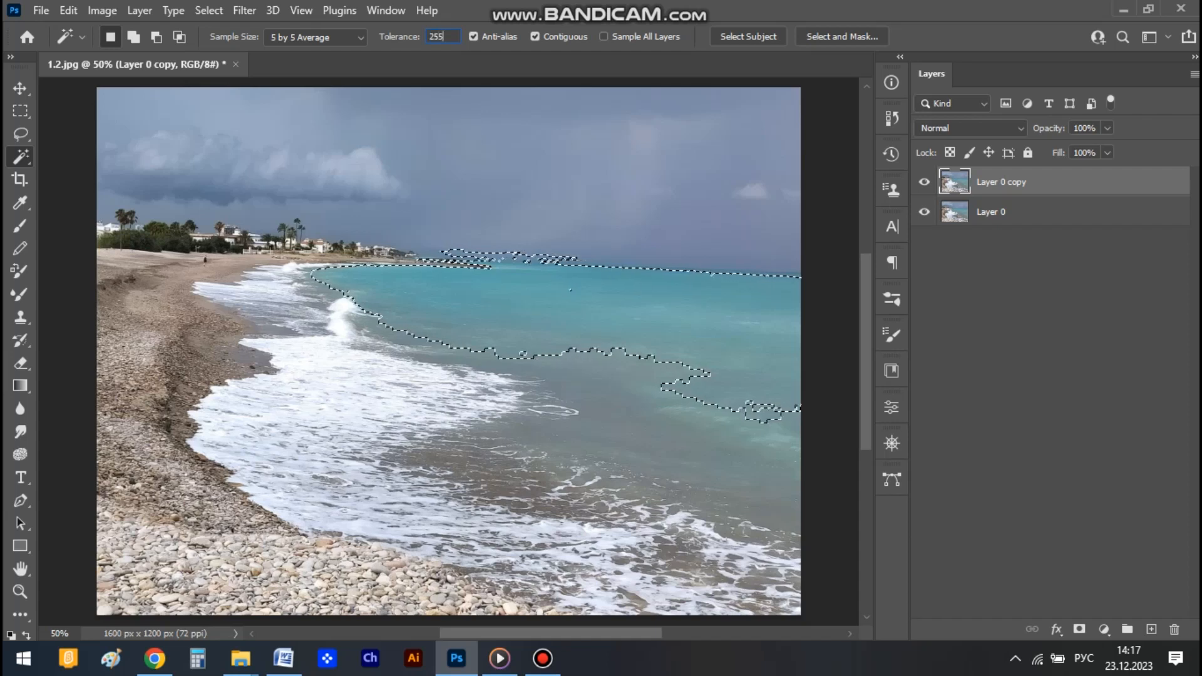
pyautogui.click(570, 290)
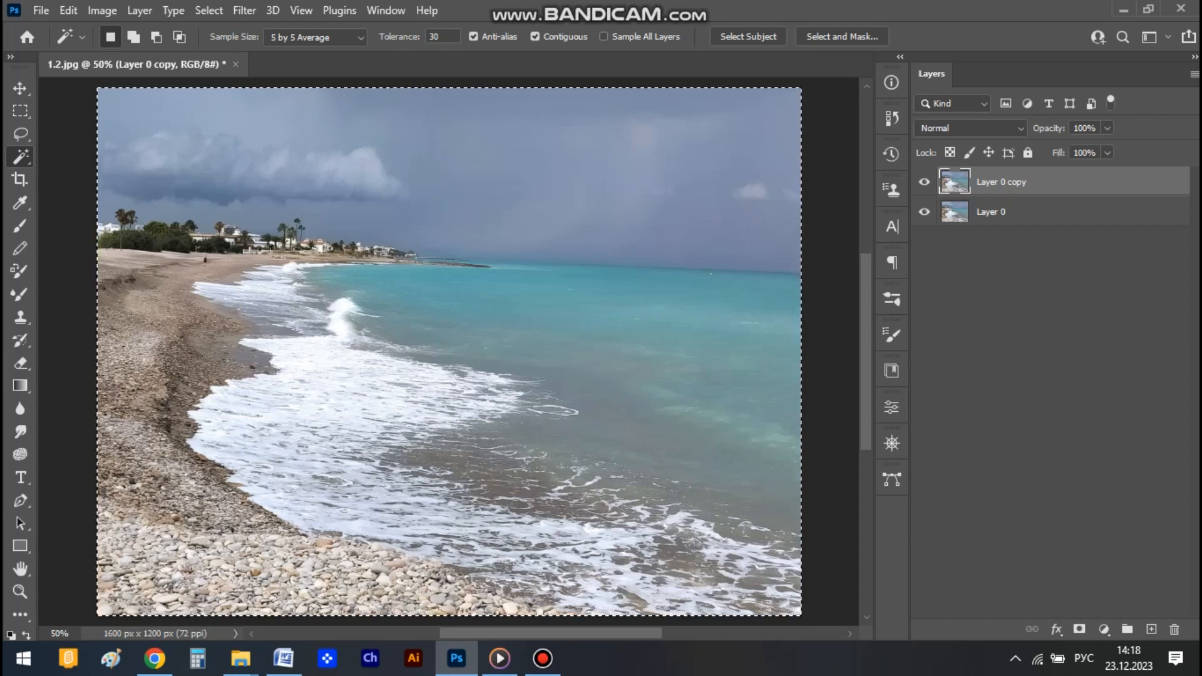
pyautogui.hotkey('ctrl', 'd')
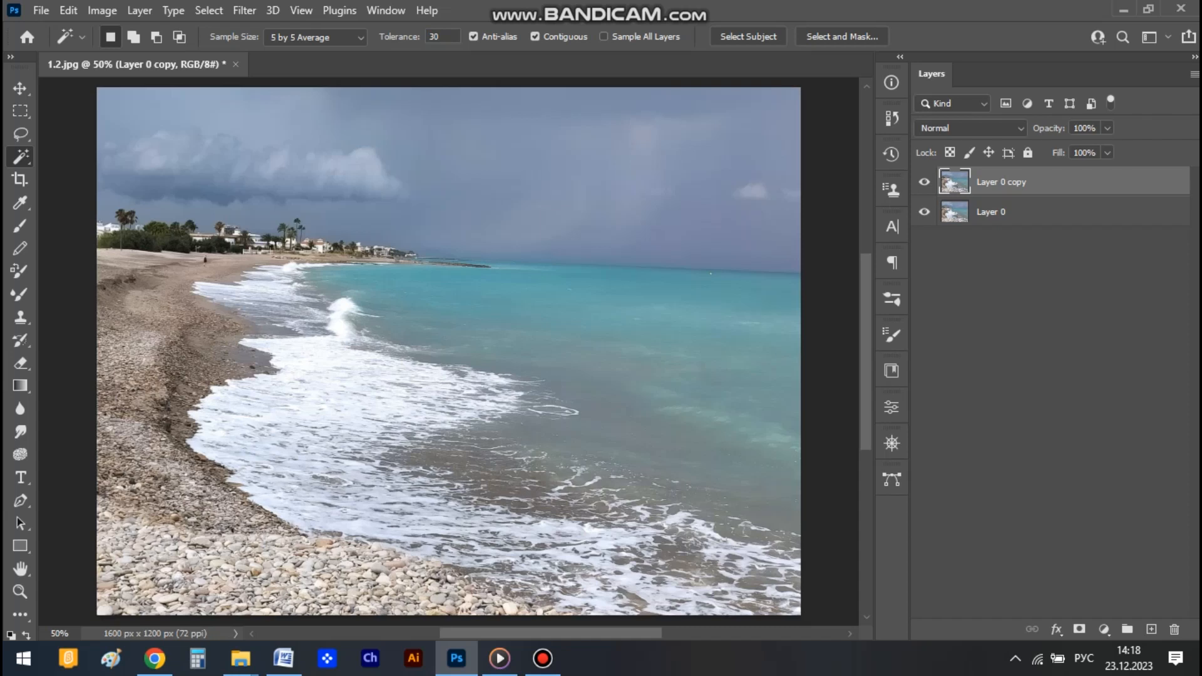
# - Select the turquoise sea at tolerance 30, add the shallows, foam and darker sand, and subtract from the shallow water area
pyautogui.click(563, 301)
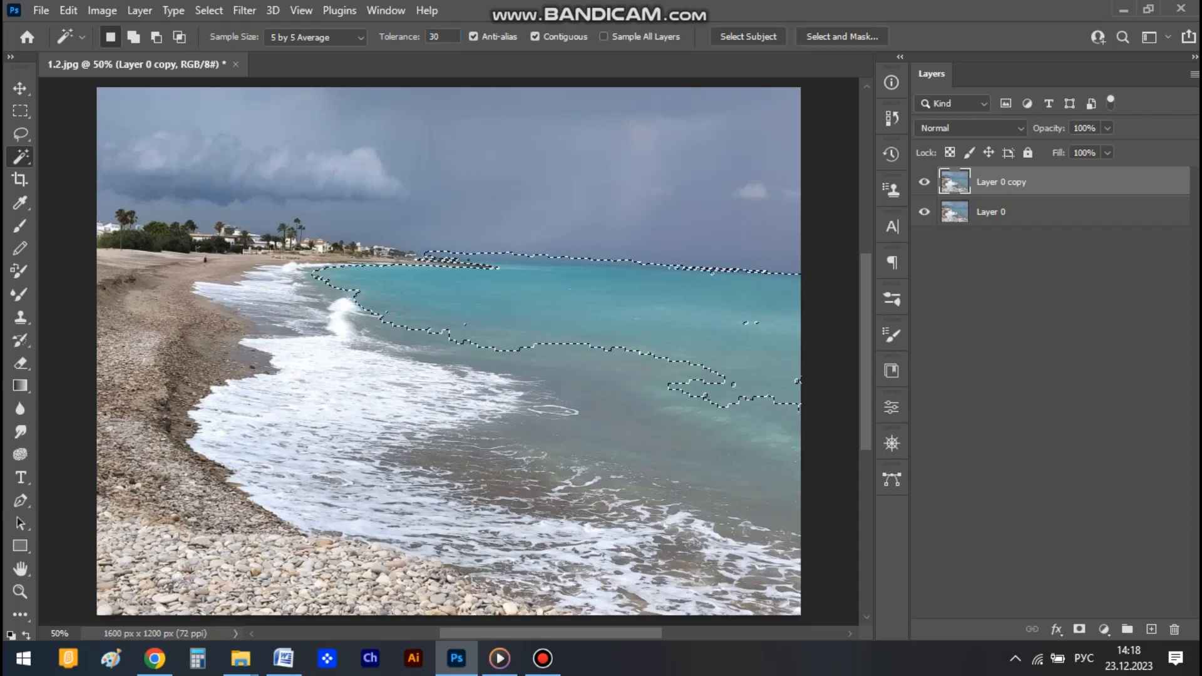
pyautogui.press('shift')
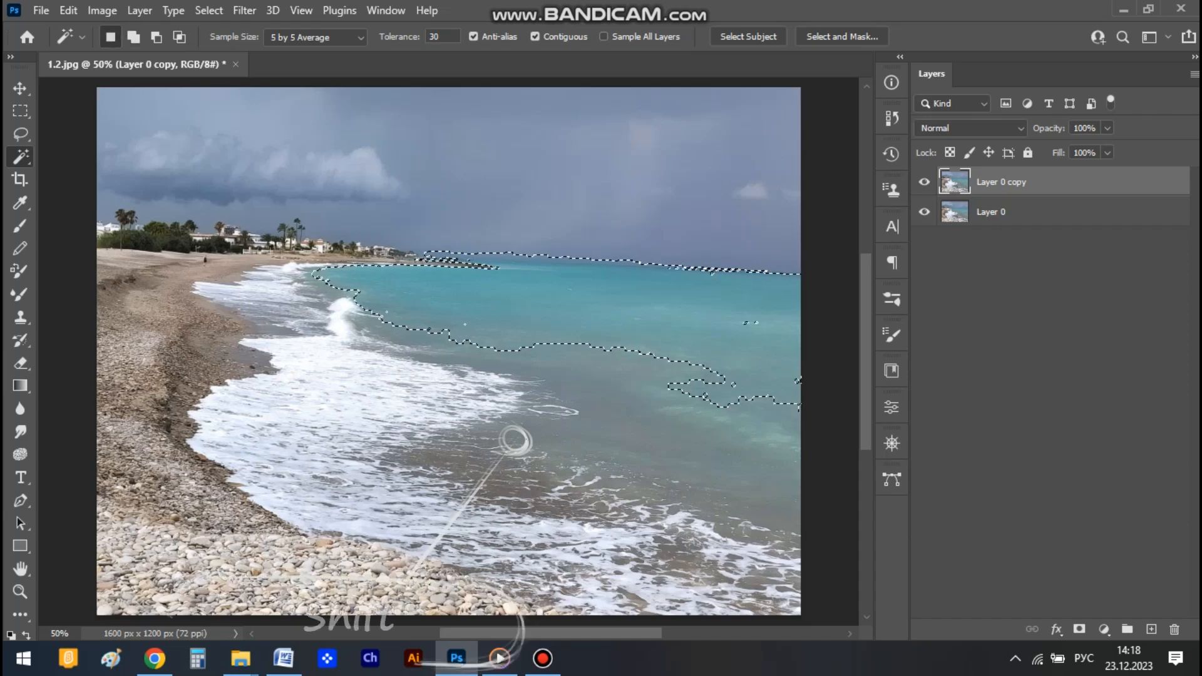
pyautogui.keyDown('shift'); pyautogui.click(515, 440); pyautogui.keyUp('shift')
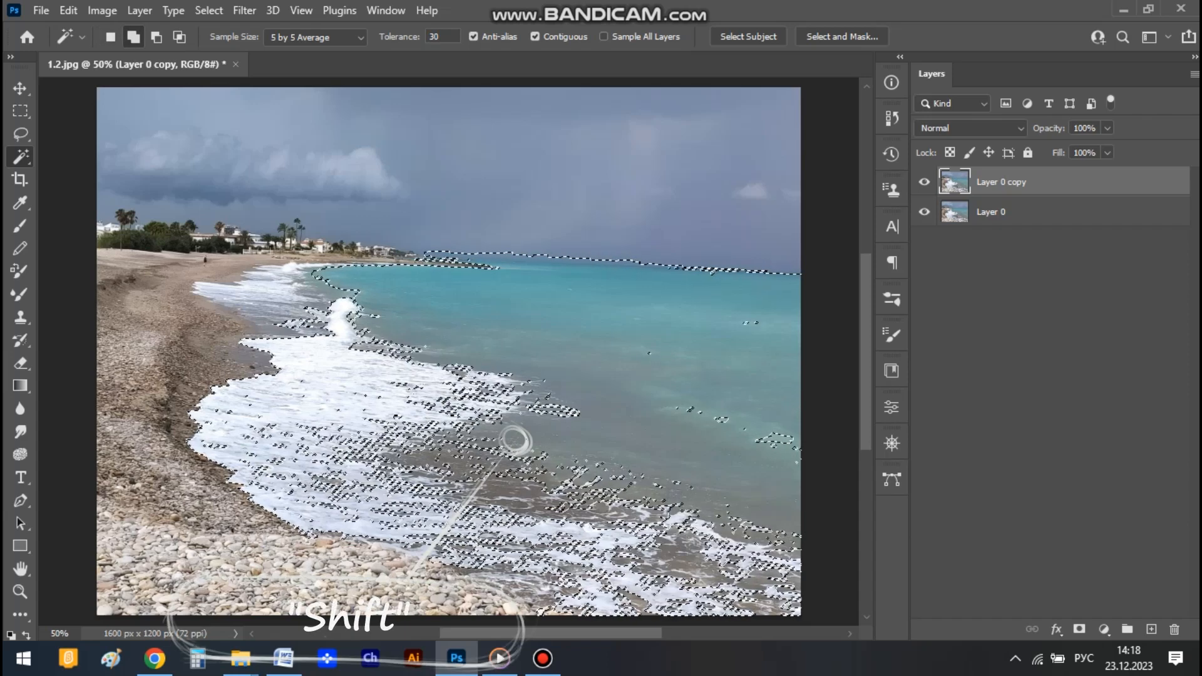
pyautogui.keyDown('shift'); pyautogui.click(257, 287); pyautogui.keyUp('shift')
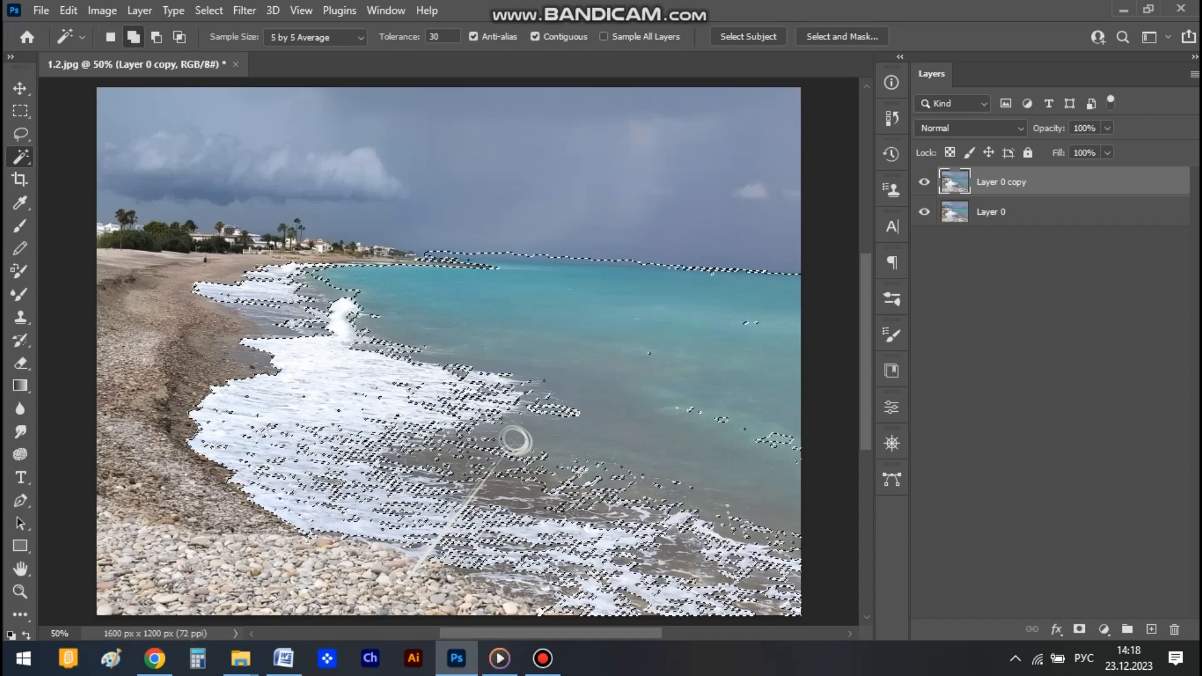
pyautogui.keyDown('shift'); pyautogui.click(515, 440); pyautogui.keyUp('shift')
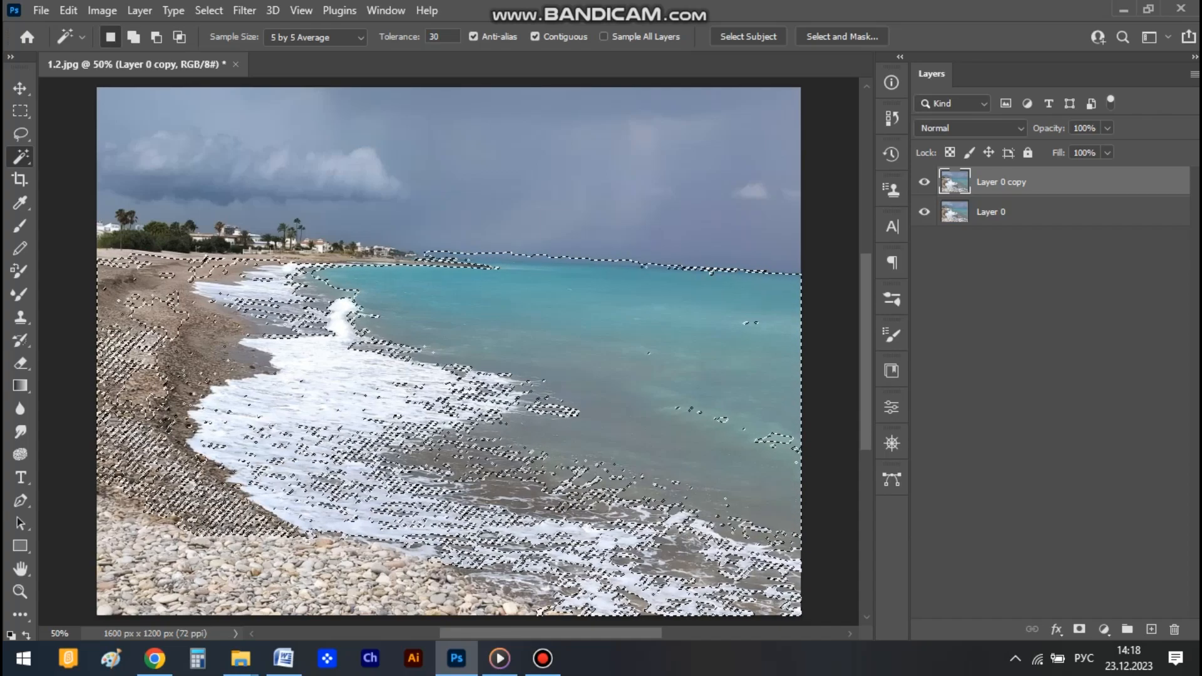
pyautogui.keyDown('alt'); pyautogui.click(548, 433); pyautogui.keyUp('alt')
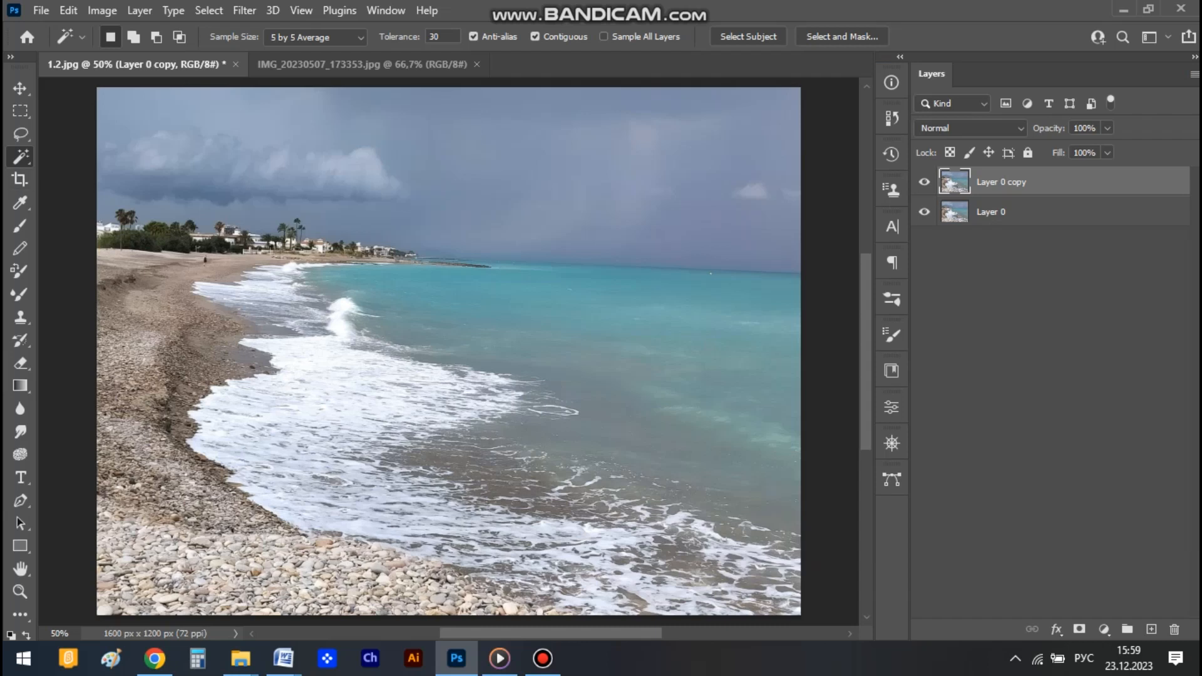
# - Paint a Quick Selection over the sea and foam, extending it along the pebble edge and the wet sand by the far surf
pyautogui.rightClick(20, 156)
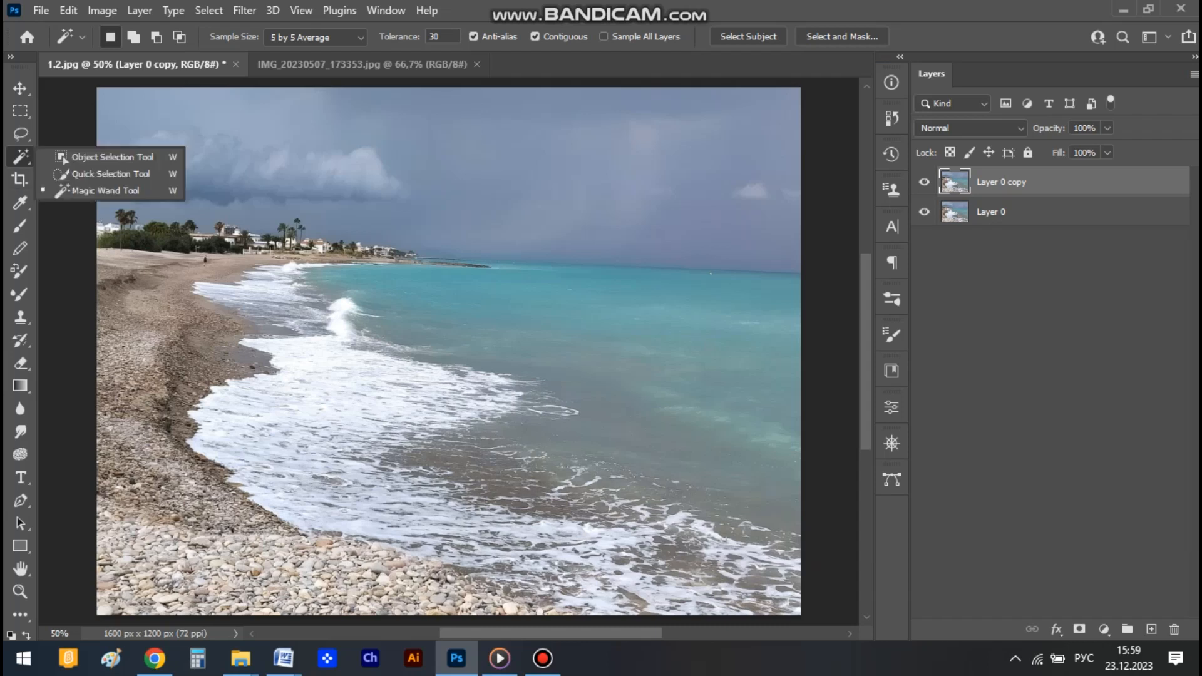
pyautogui.click(103, 174)
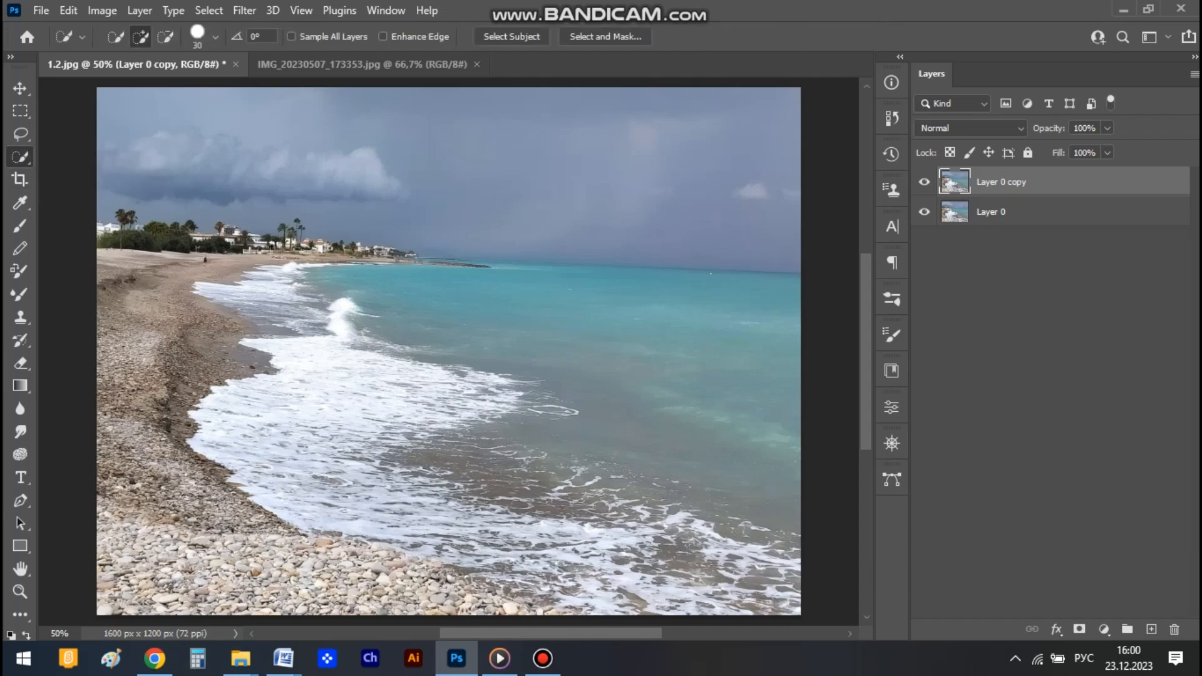
pyautogui.moveTo(420, 345)
pyautogui.mouseDown()
pyautogui.moveTo(556, 338)
pyautogui.moveTo(618, 379)
pyautogui.moveTo(449, 431)
pyautogui.moveTo(357, 395)
pyautogui.moveTo(313, 407)
pyautogui.moveTo(276, 438)
pyautogui.moveTo(263, 501)
pyautogui.moveTo(532, 545)
pyautogui.moveTo(557, 573)
pyautogui.moveTo(657, 595)
pyautogui.moveTo(720, 544)
pyautogui.mouseUp()
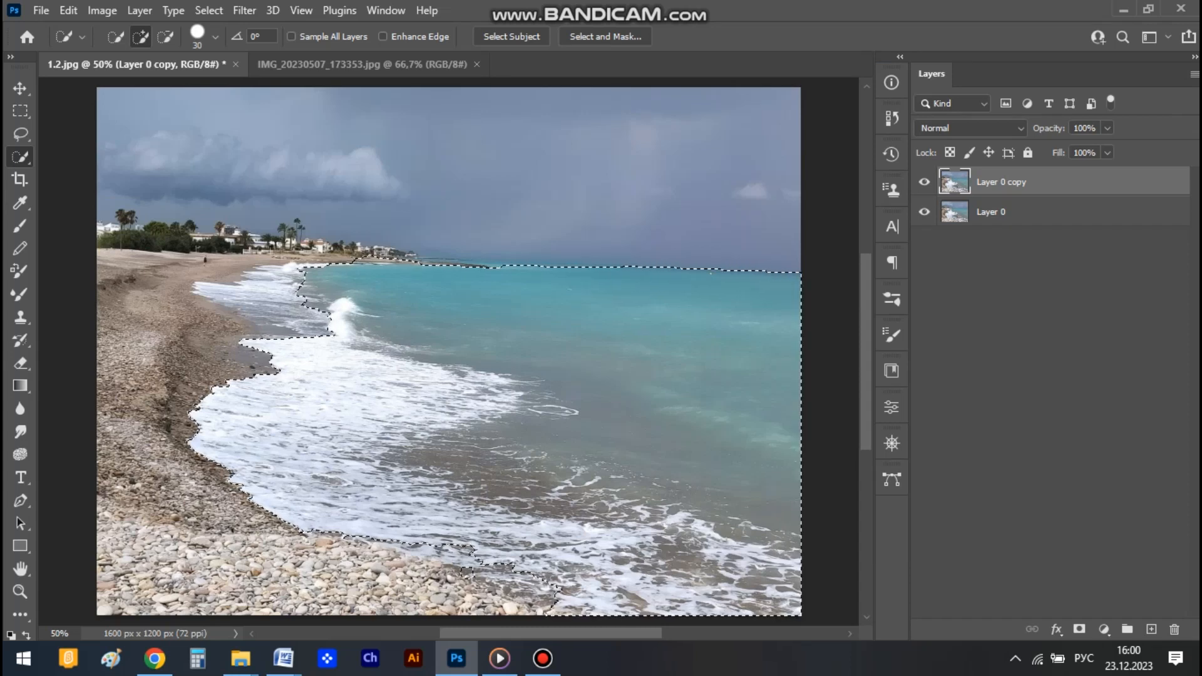
pyautogui.moveTo(539, 579)
pyautogui.mouseDown()
pyautogui.moveTo(489, 586)
pyautogui.moveTo(454, 556)
pyautogui.mouseUp()
pyautogui.click(237, 356)
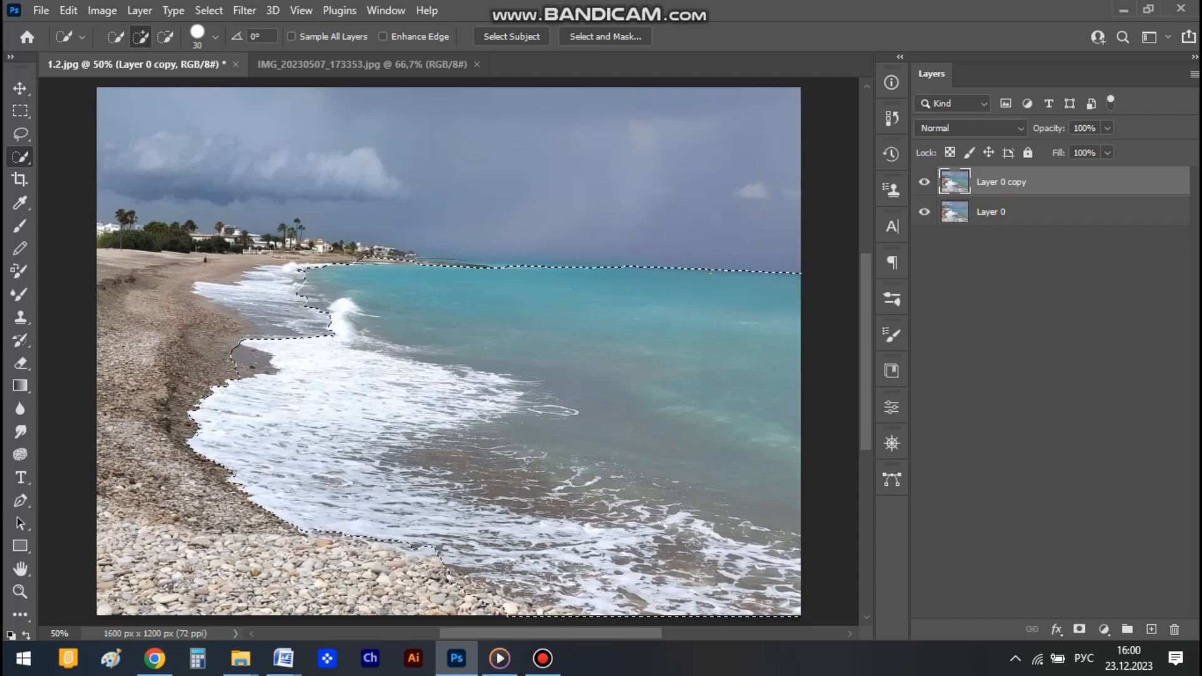
pyautogui.moveTo(233, 349)
pyautogui.mouseDown()
pyautogui.moveTo(195, 338)
pyautogui.moveTo(194, 316)
pyautogui.mouseUp()
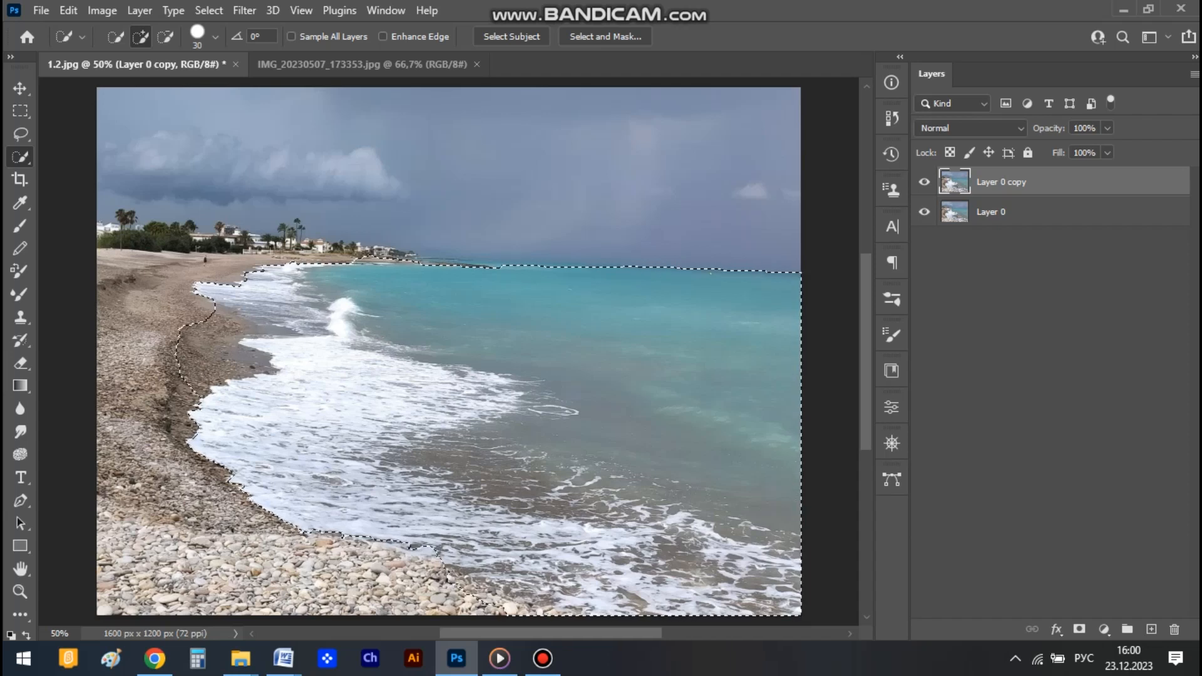
# - Subtract the far strip of surf and part of the adjoining sand from the Quick Selection
pyautogui.press('alt')
pyautogui.keyDown('alt'); pyautogui.click(219, 293); pyautogui.keyUp('alt')
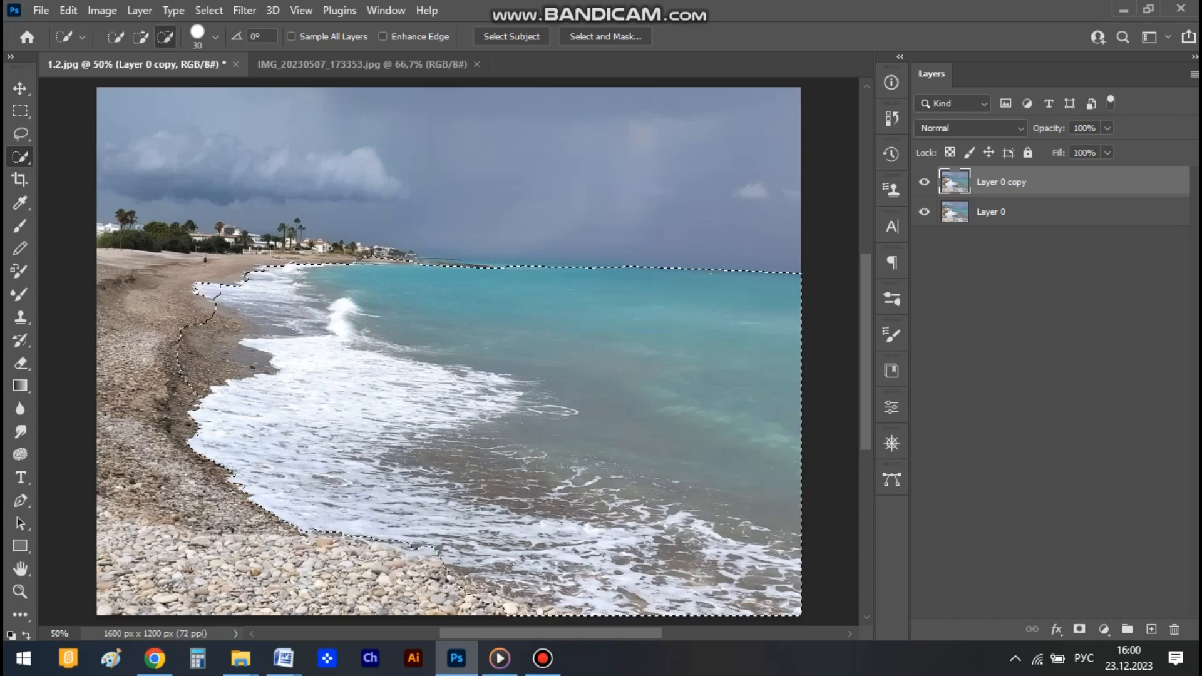
pyautogui.keyDown('alt'); pyautogui.click(249, 311); pyautogui.keyUp('alt')
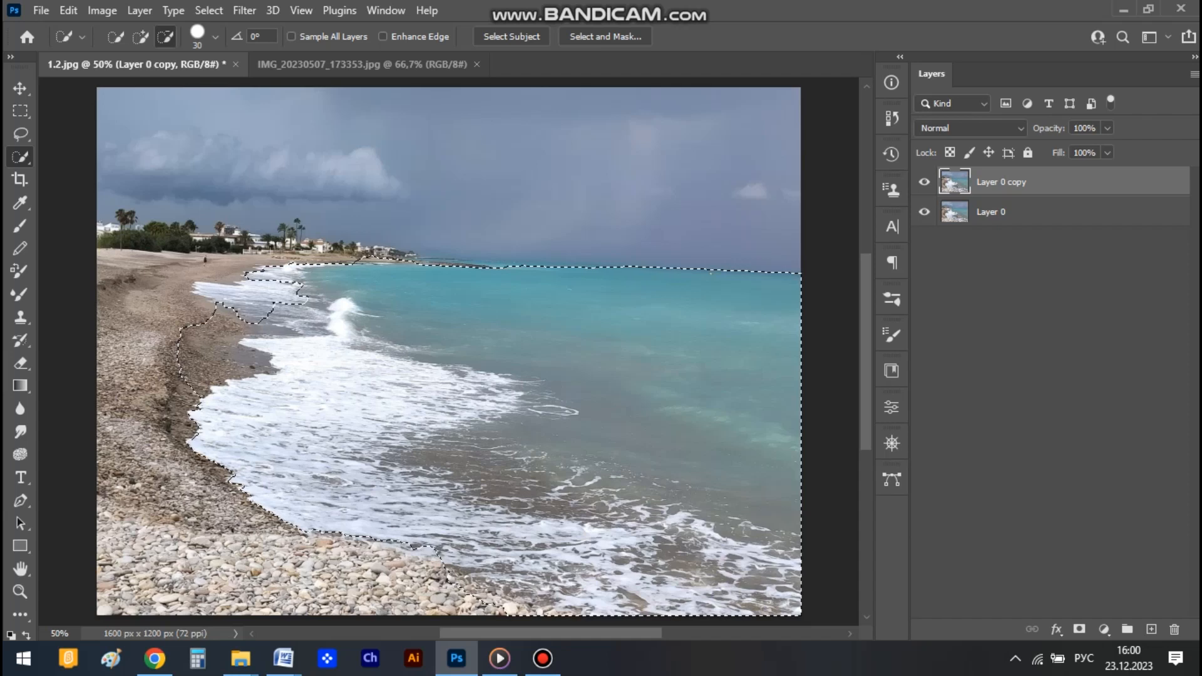
pyautogui.keyDown('alt'); pyautogui.click(200, 335); pyautogui.keyUp('alt')
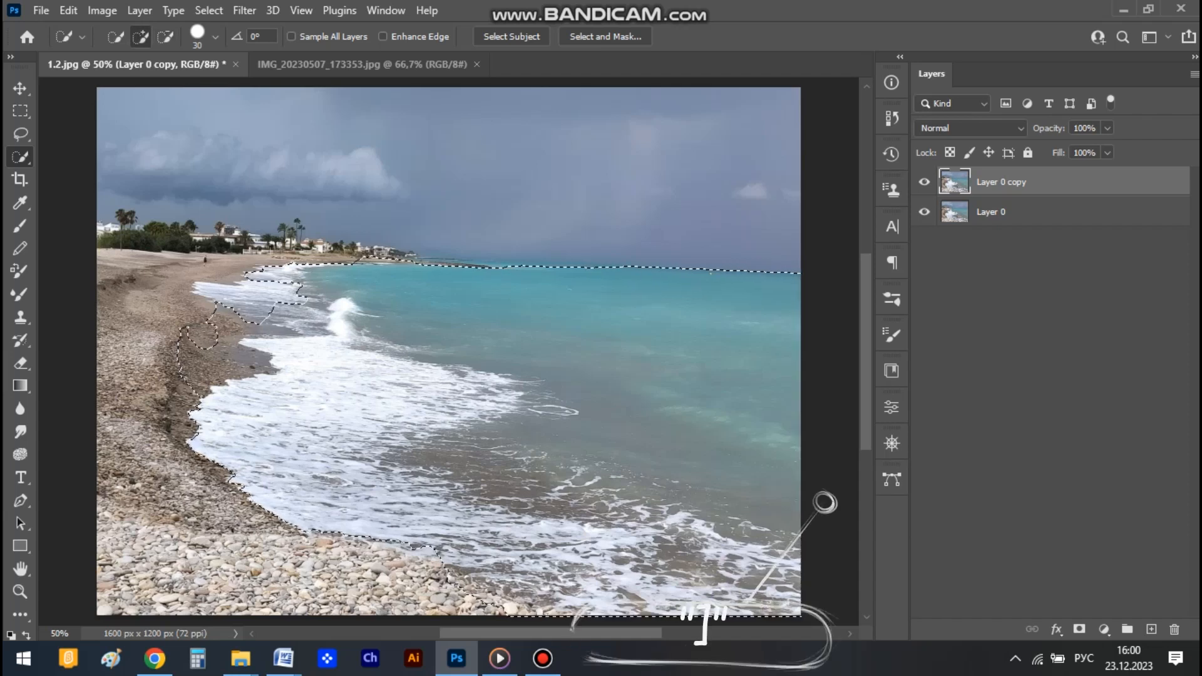
# - Reduce the Quick Selection brush by one increment, then enlarge it to size 80
pyautogui.press('[')
pyautogui.press(']')
pyautogui.press(']')
pyautogui.press(']')
pyautogui.press(']')
pyautogui.press(']')
pyautogui.press(']')
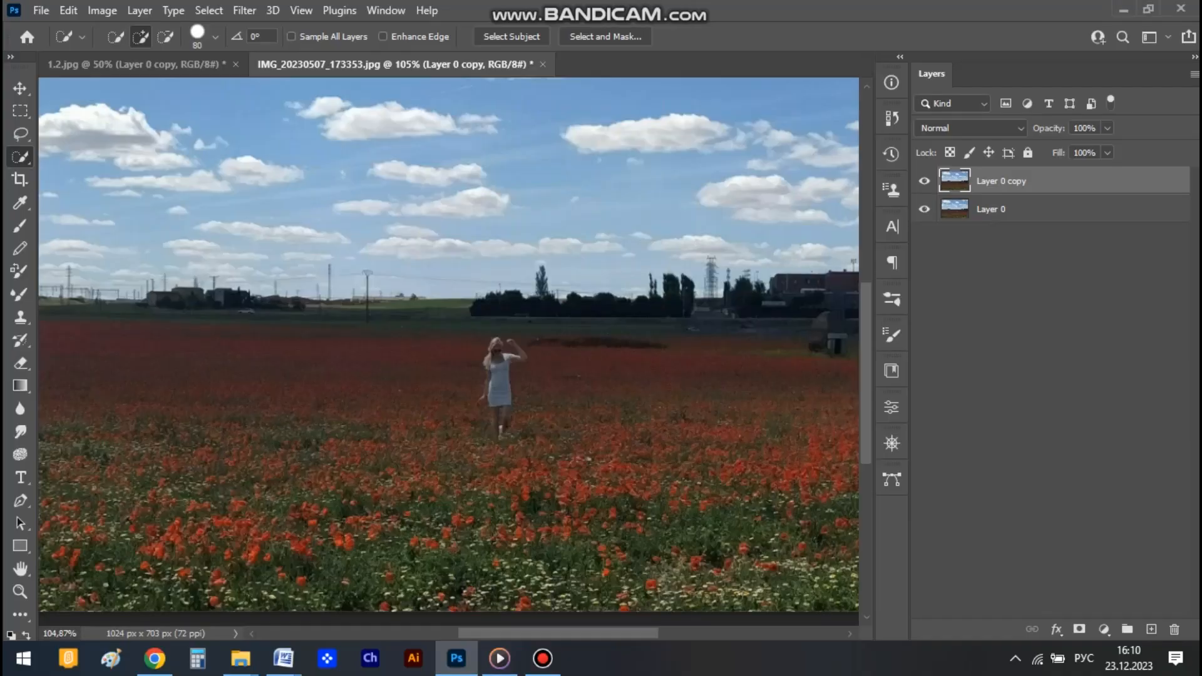
# - Use the Object Selection tool in Rectangle mode to frame the woman in the white dress in the poppy field
pyautogui.rightClick(21, 157)
pyautogui.click(94, 157)
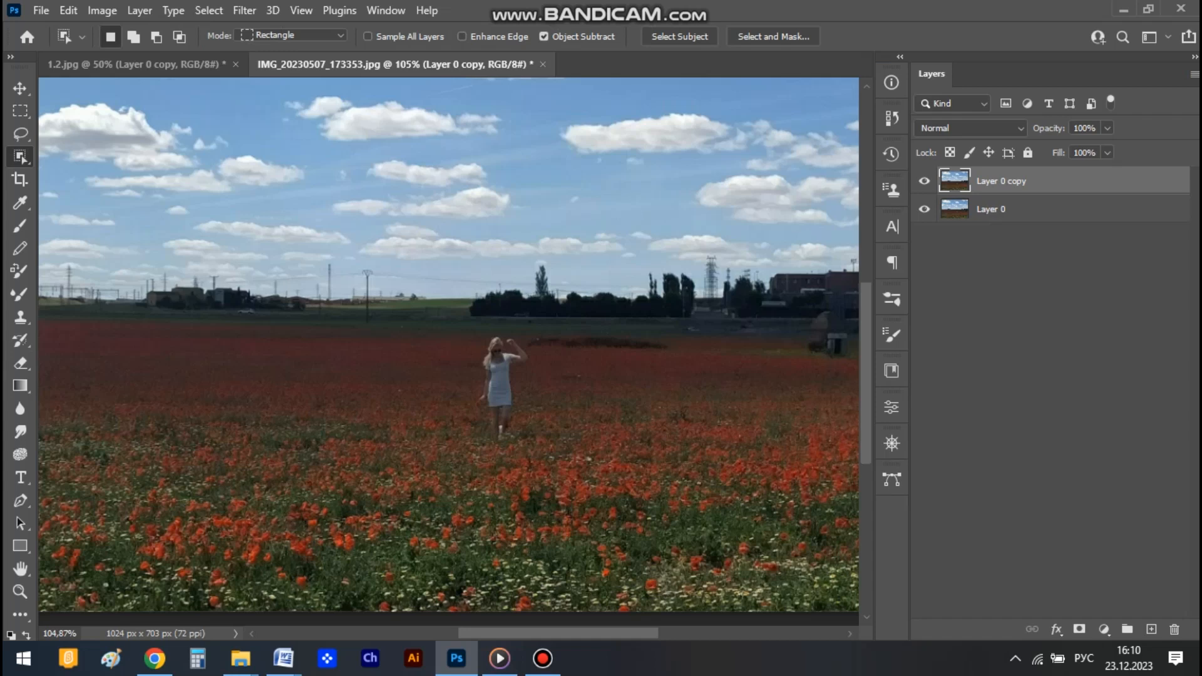
pyautogui.moveTo(456, 322); pyautogui.dragTo(541, 458)
# - Frame the whole portrait of the pink-haired woman with an Object Selection rectangle about 786 by 958 px
pyautogui.moveTo(542, 658)
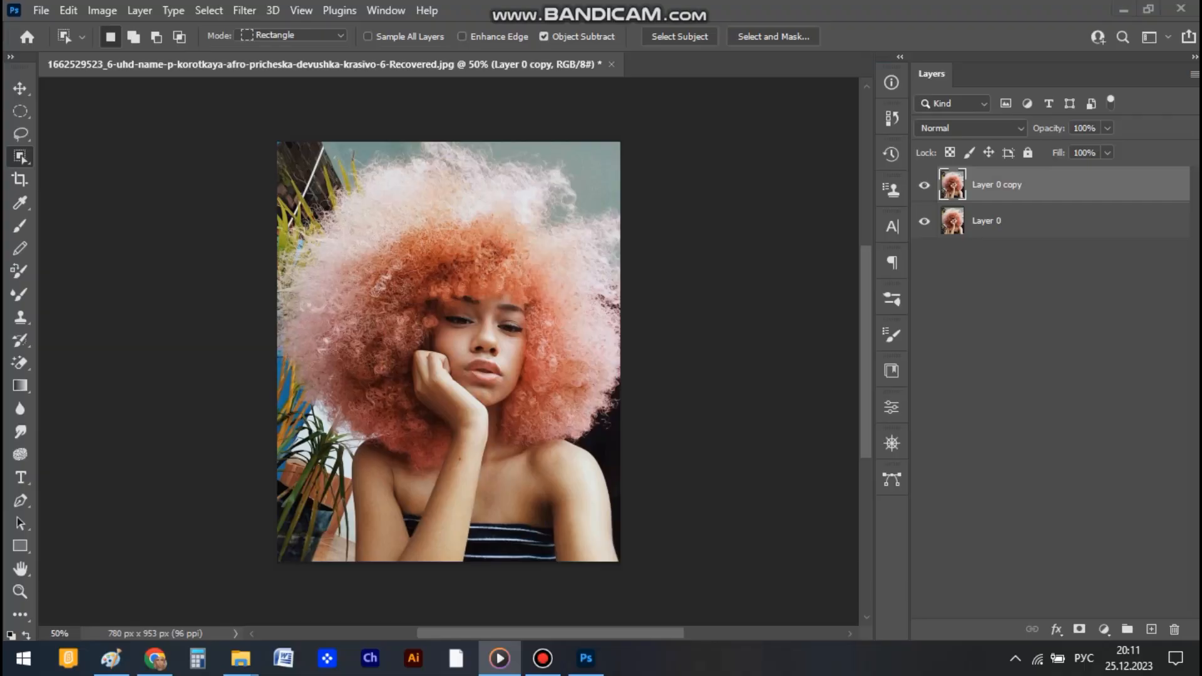
pyautogui.moveTo(277, 138); pyautogui.dragTo(596, 568)
pyautogui.moveTo(639, 586); pyautogui.dragTo(623, 561)
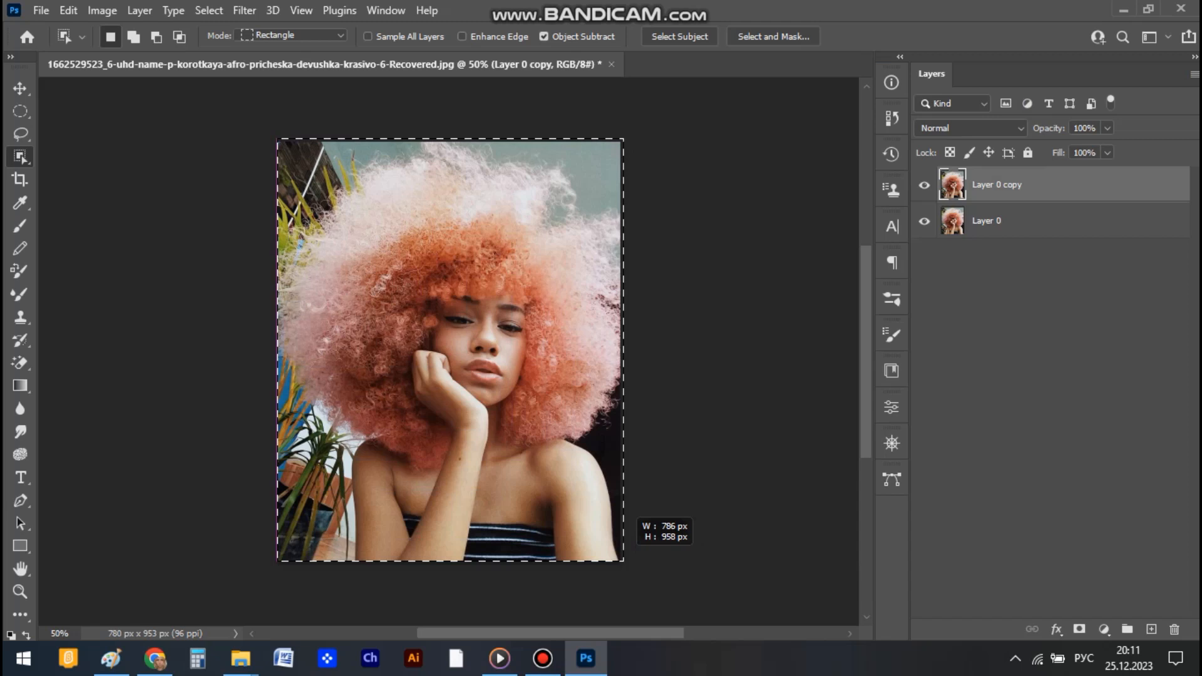
pyautogui.moveTo(623, 562); pyautogui.dragTo(623, 561)
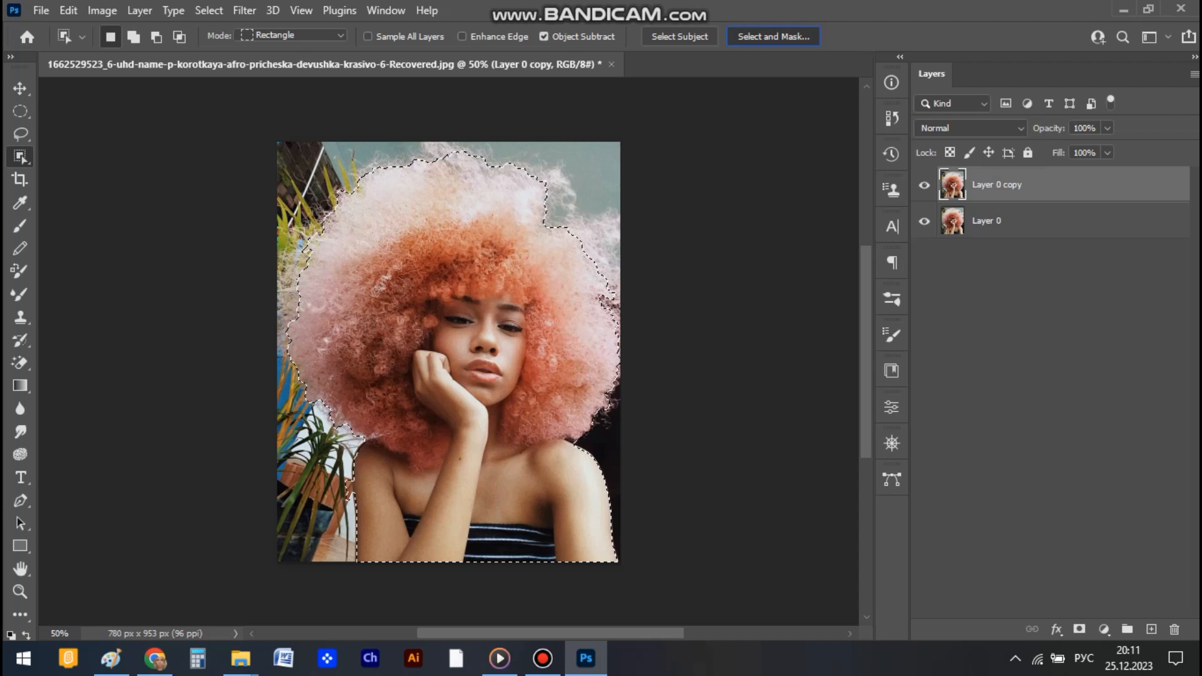
# - Open Select and Mask for the portrait selection and set the view mode to On Black
pyautogui.click(774, 37)
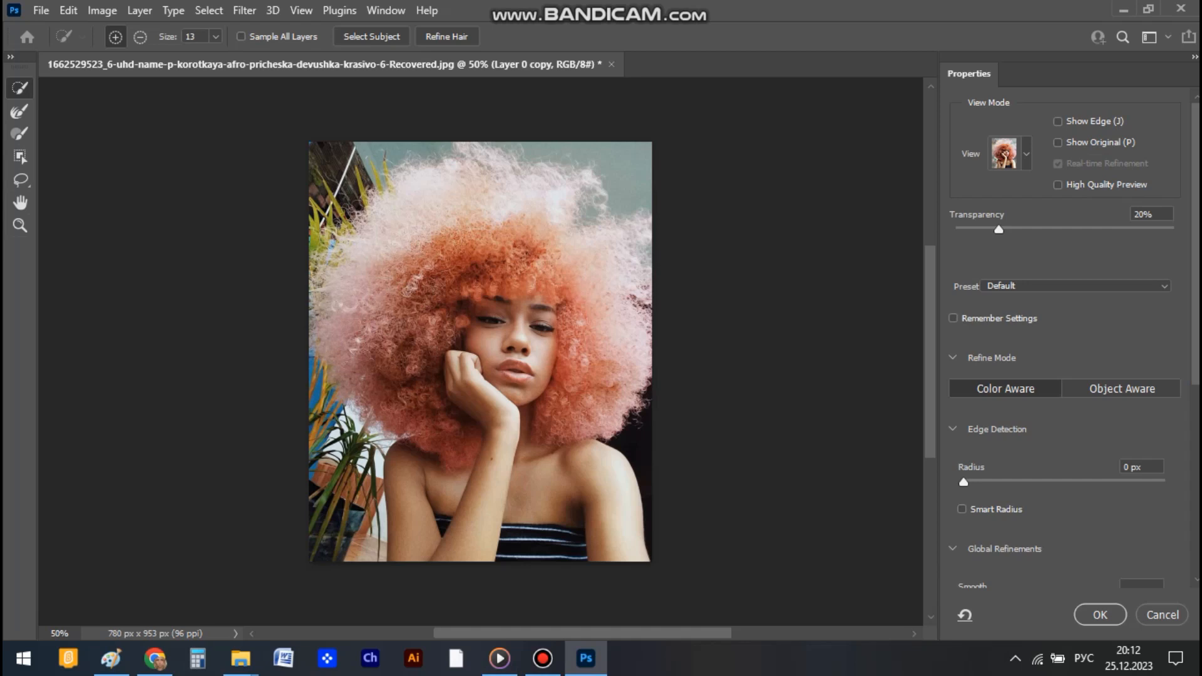
pyautogui.click(1005, 153)
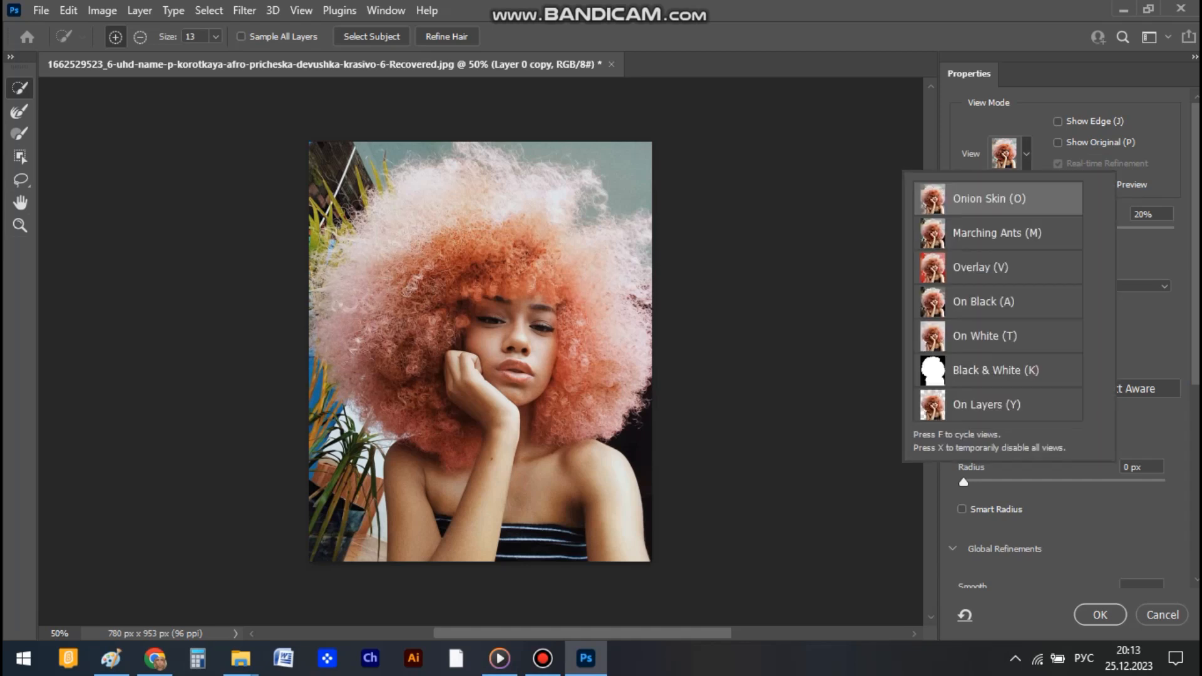
pyautogui.press('a')
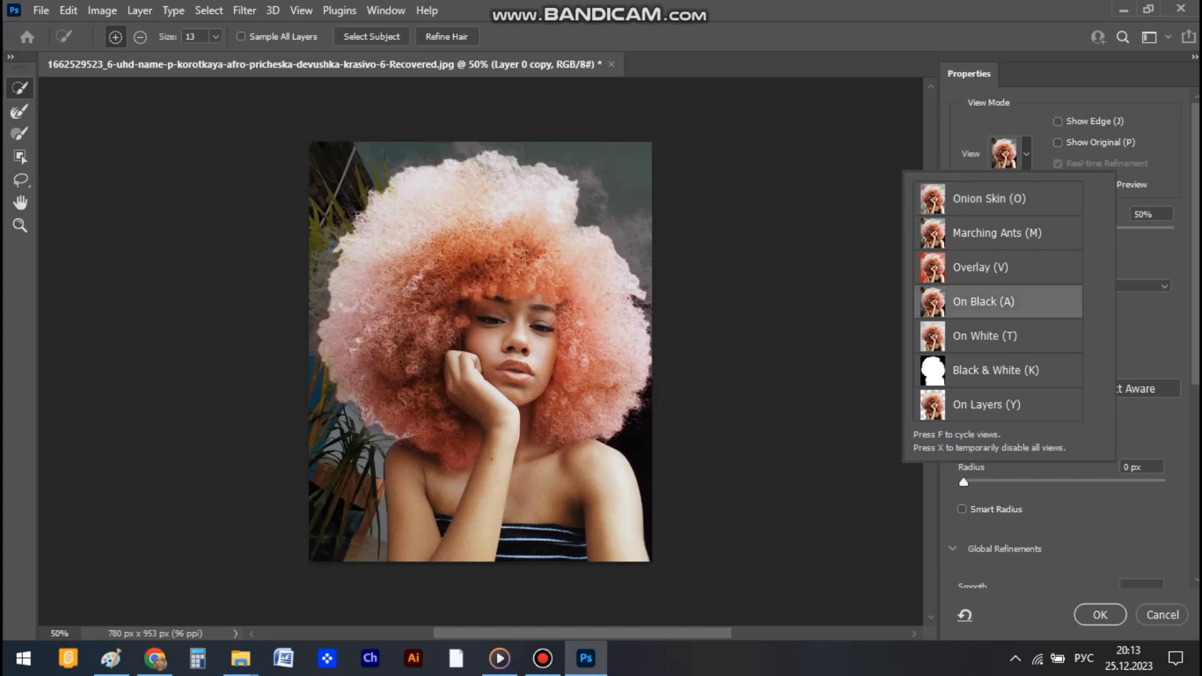
pyautogui.press('Return')
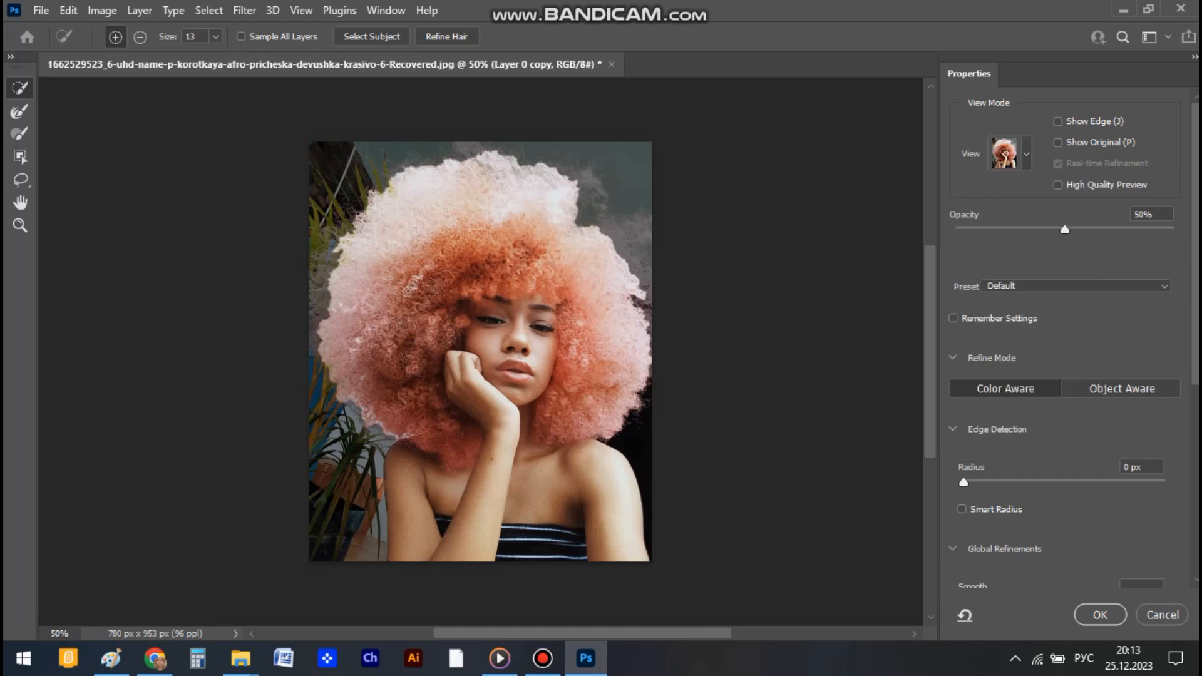
# - Check the preset choices and review the Refine Mode, Edge Detection and Global Refinements settings
pyautogui.hotkey('alt', 'Down')
pyautogui.press('Escape')
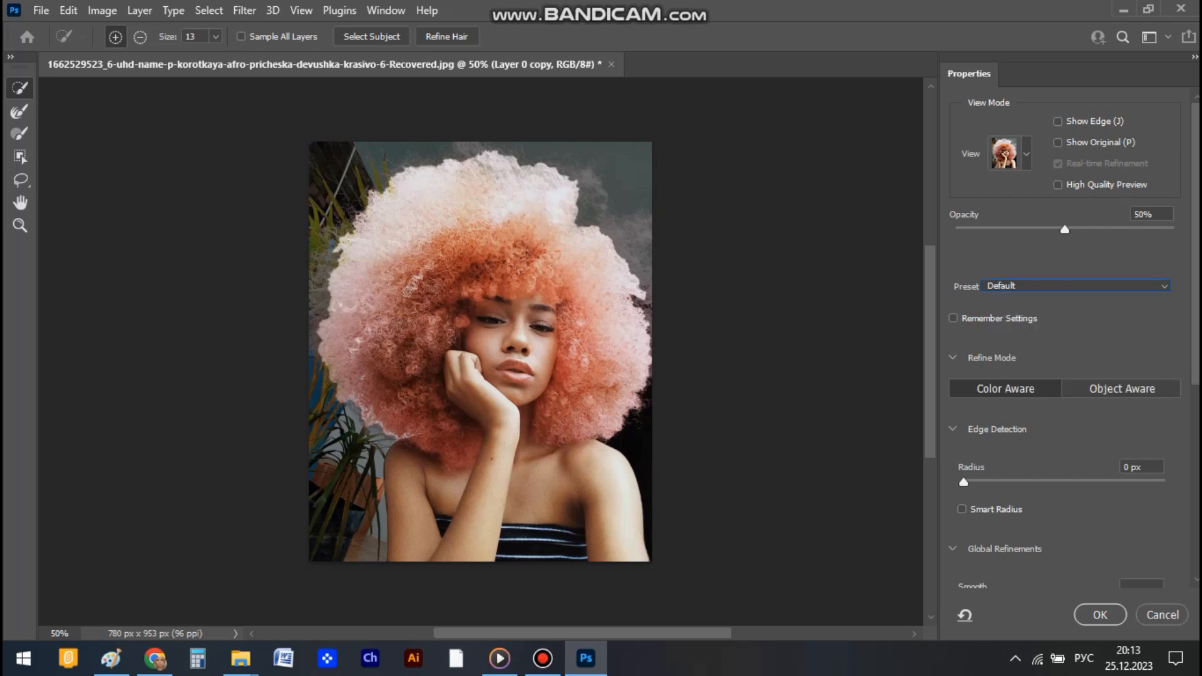
pyautogui.scroll(-1, 1074, 339)
pyautogui.scroll(-2, 1074, 338)
pyautogui.scroll(-2, 1074, 338)
pyautogui.scroll(-2, 1075, 339)
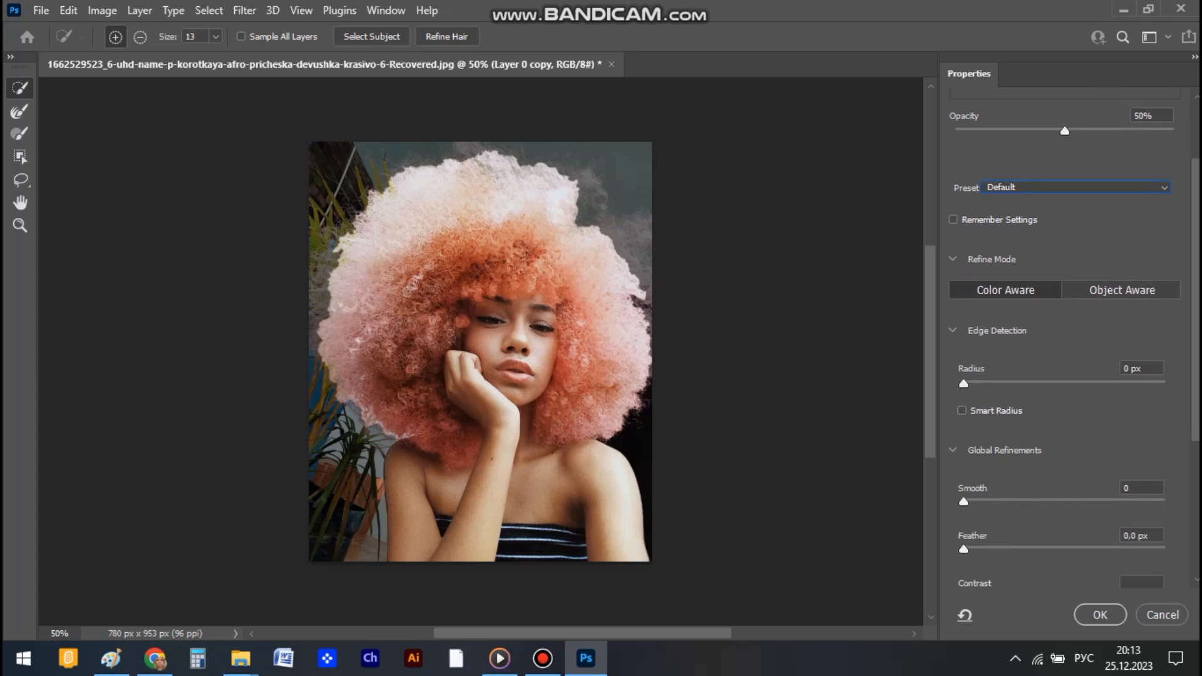
# - Set the edge detection Radius to 1 px and try Smart Radius, leaving it off
pyautogui.moveTo(964, 383); pyautogui.dragTo(1059, 383)
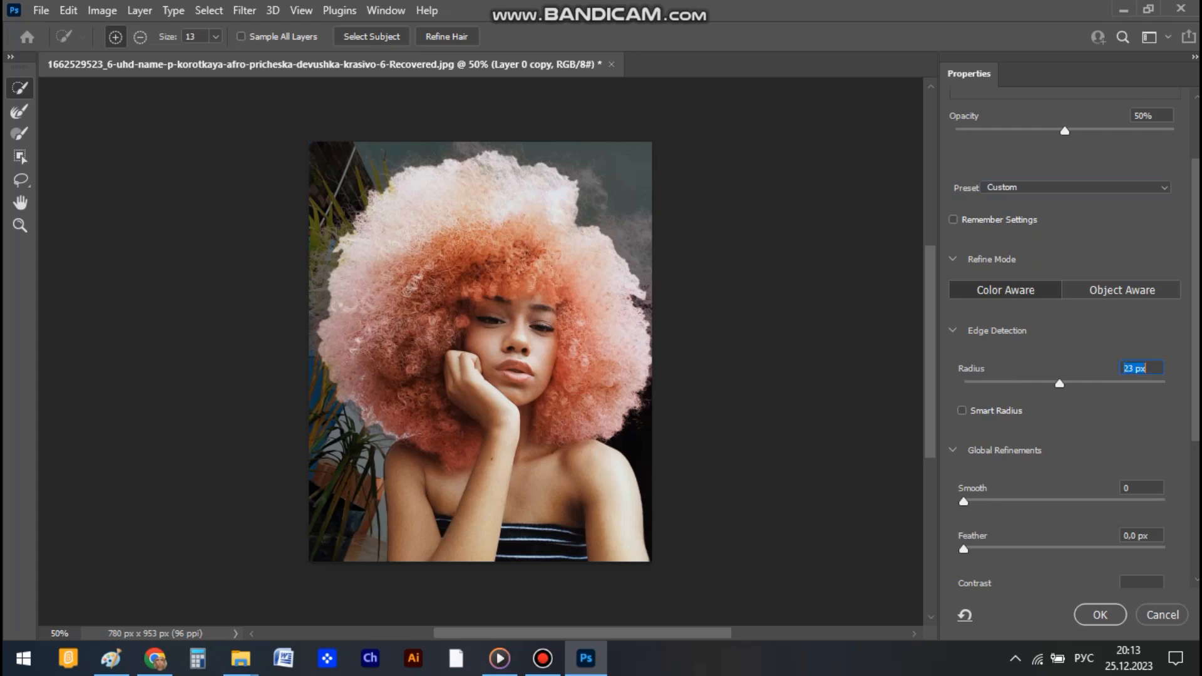
pyautogui.write('1')
pyautogui.press('Return')
pyautogui.scroll(-1, 1064, 341)
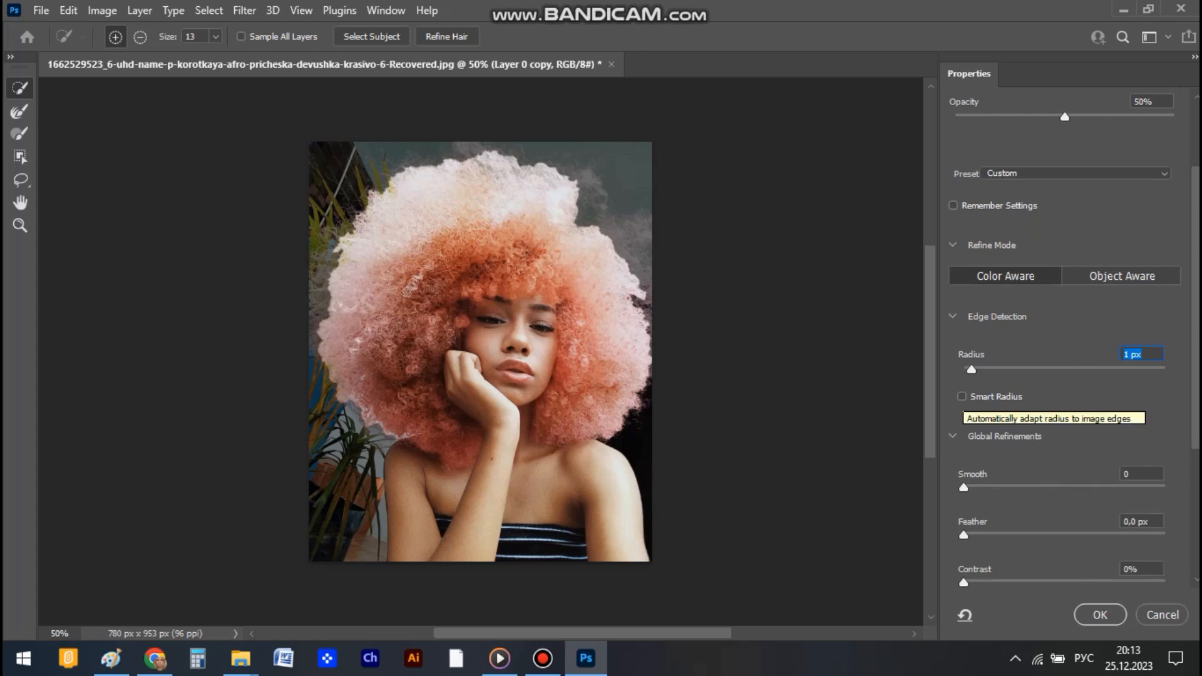
pyautogui.click(962, 396)
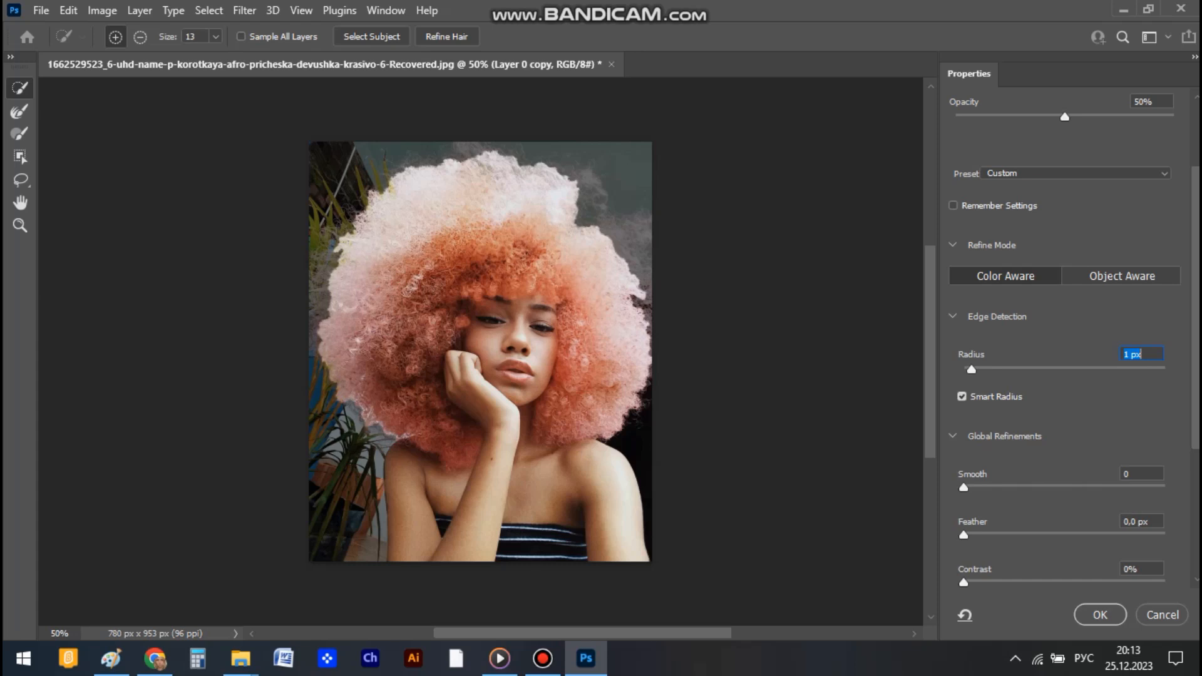
pyautogui.click(961, 397)
# - Smooth the portrait selection's edge to 41 and set its Feather to 18.6 px
pyautogui.scroll(-1, 1075, 338)
pyautogui.scroll(-1, 1075, 338)
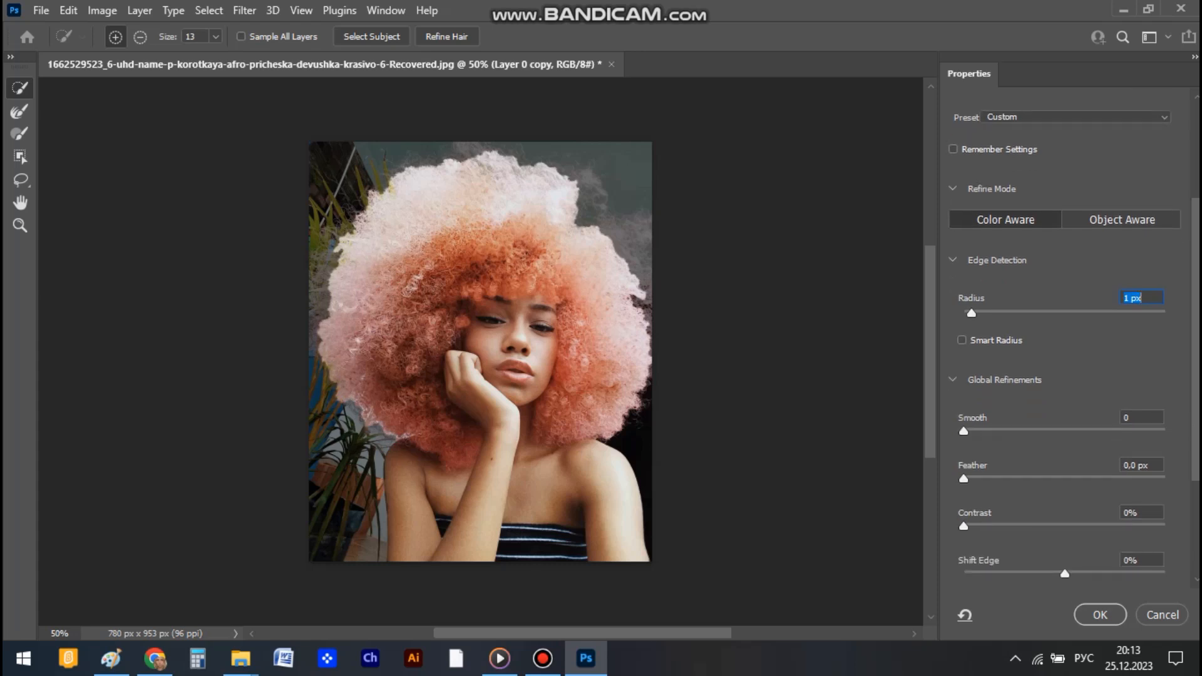
pyautogui.moveTo(964, 431); pyautogui.dragTo(1045, 430)
pyautogui.scroll(-2, 1074, 338)
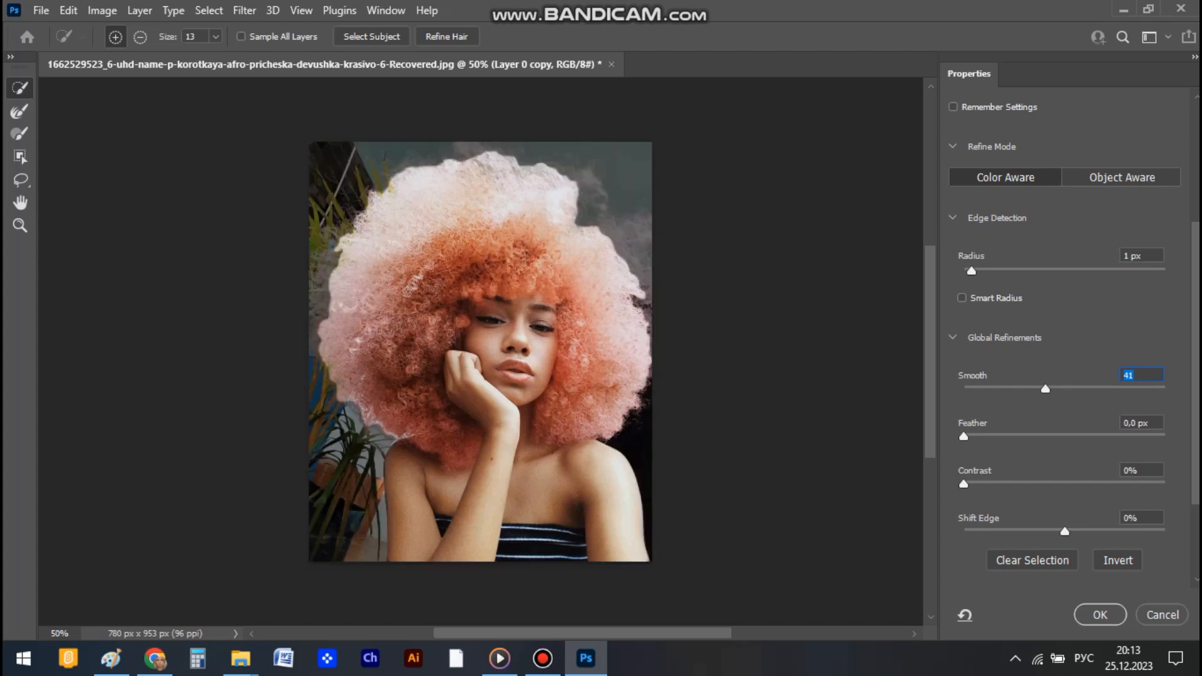
pyautogui.moveTo(964, 437); pyautogui.dragTo(1050, 436)
# - Set the Contrast of the portrait selection's edge to 11%
pyautogui.press('Tab')
pyautogui.write('3114')
pyautogui.press('Return')
pyautogui.scroll(-1, 1075, 340)
pyautogui.scroll(-1, 1074, 340)
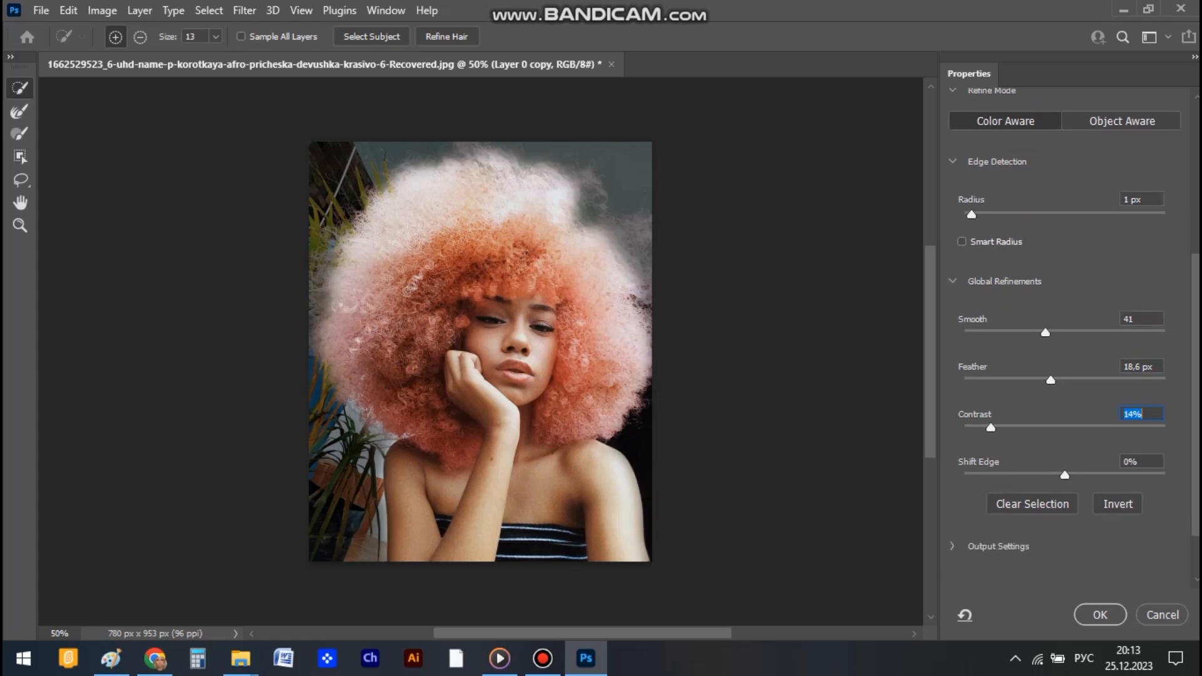
pyautogui.moveTo(991, 413); pyautogui.dragTo(990, 413)
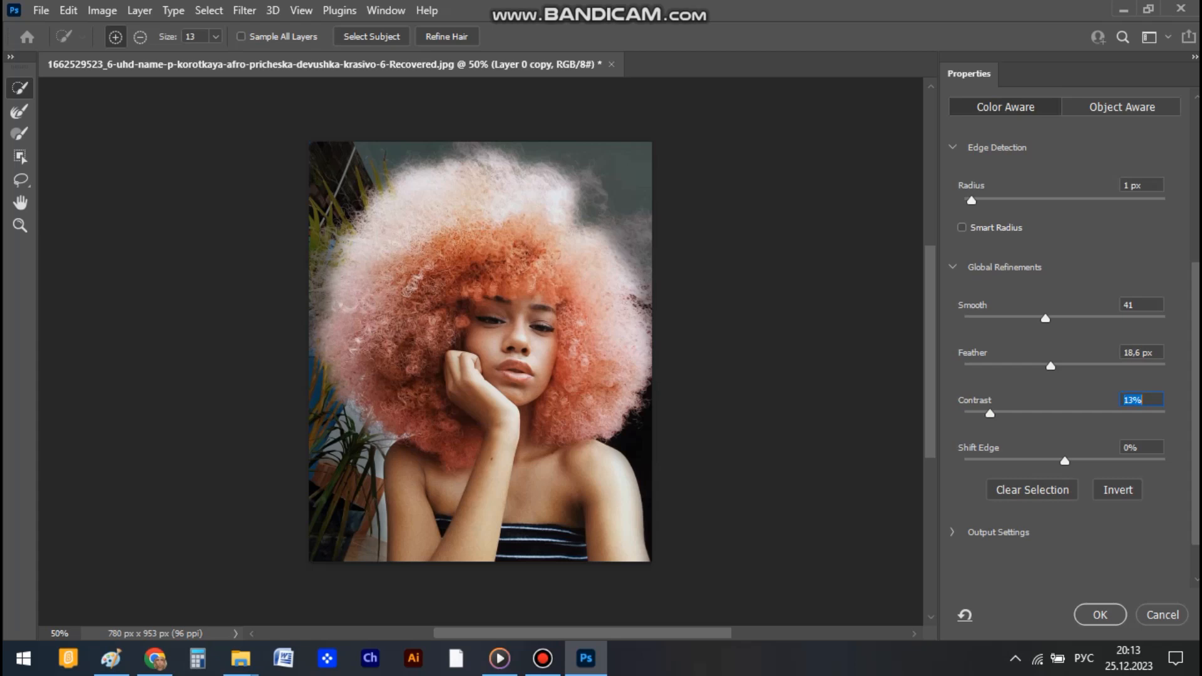
pyautogui.scroll(-1, 1075, 341)
pyautogui.moveTo(990, 399); pyautogui.dragTo(985, 398)
# - Try several negative Shift Edge amounts on the portrait selection, ending at -97%
pyautogui.scroll(-3, 1075, 328)
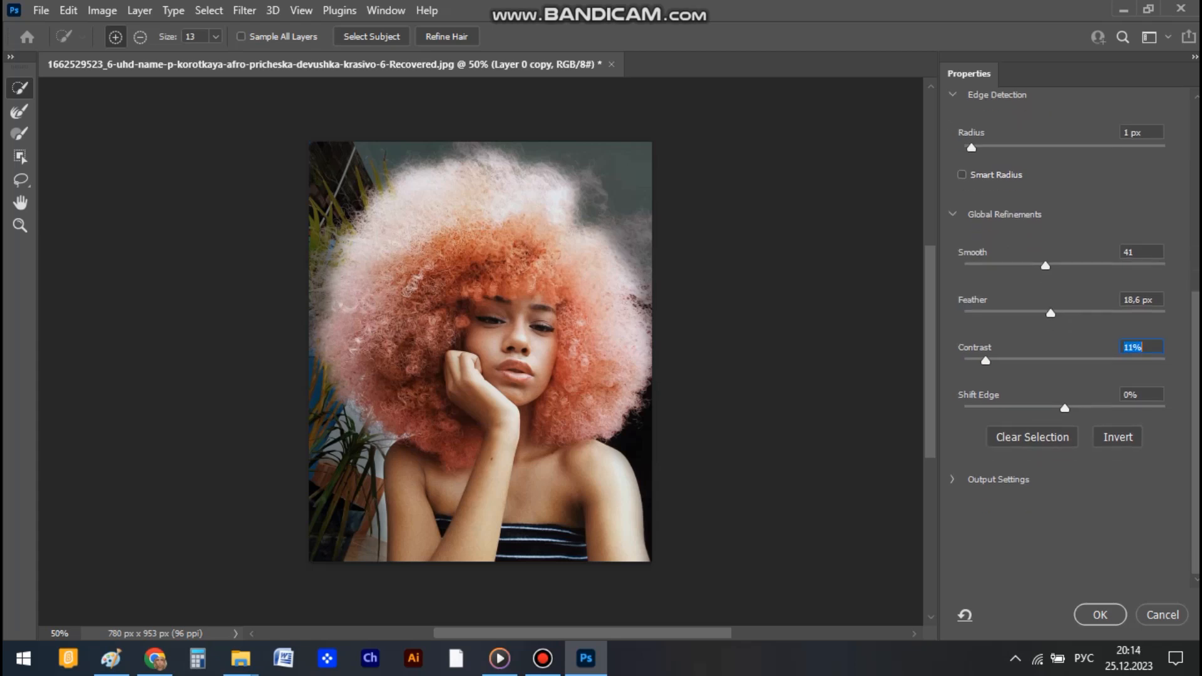
pyautogui.press('Tab')
pyautogui.write('-43')
pyautogui.press('Return')
pyautogui.write('5')
pyautogui.press('Return')
pyautogui.write('-55')
pyautogui.press('Return')
pyautogui.write('-57')
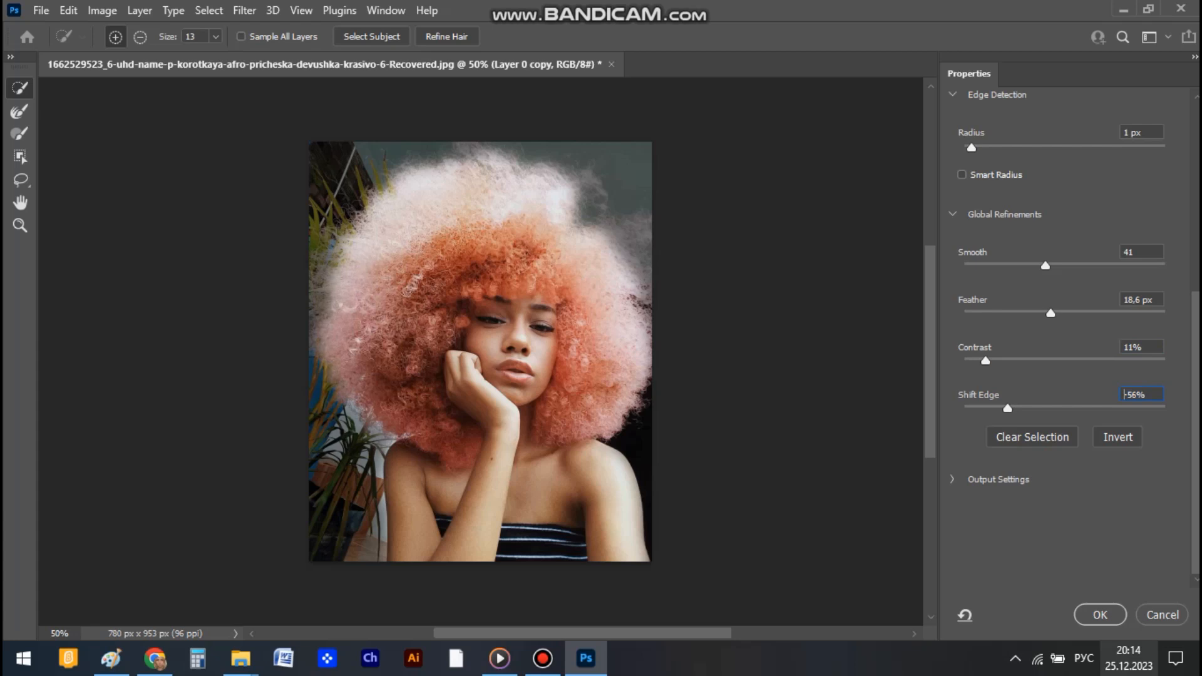
pyautogui.press('Return')
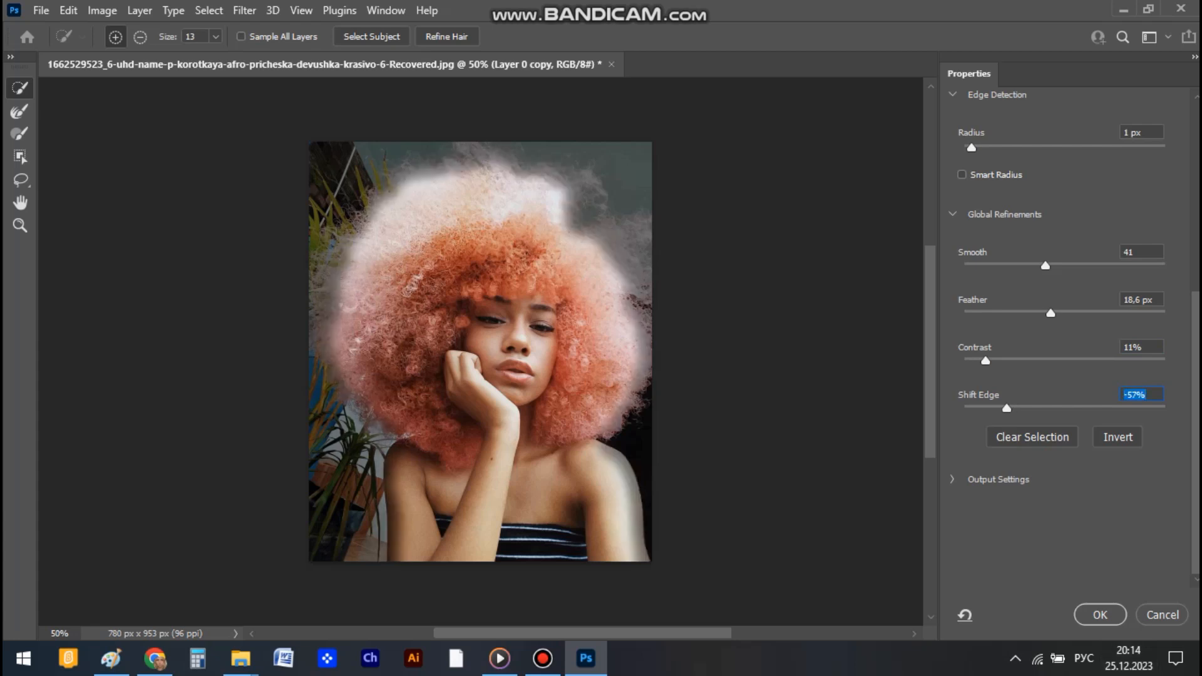
pyautogui.write('-97')
pyautogui.press('Return')
pyautogui.press('Tab')
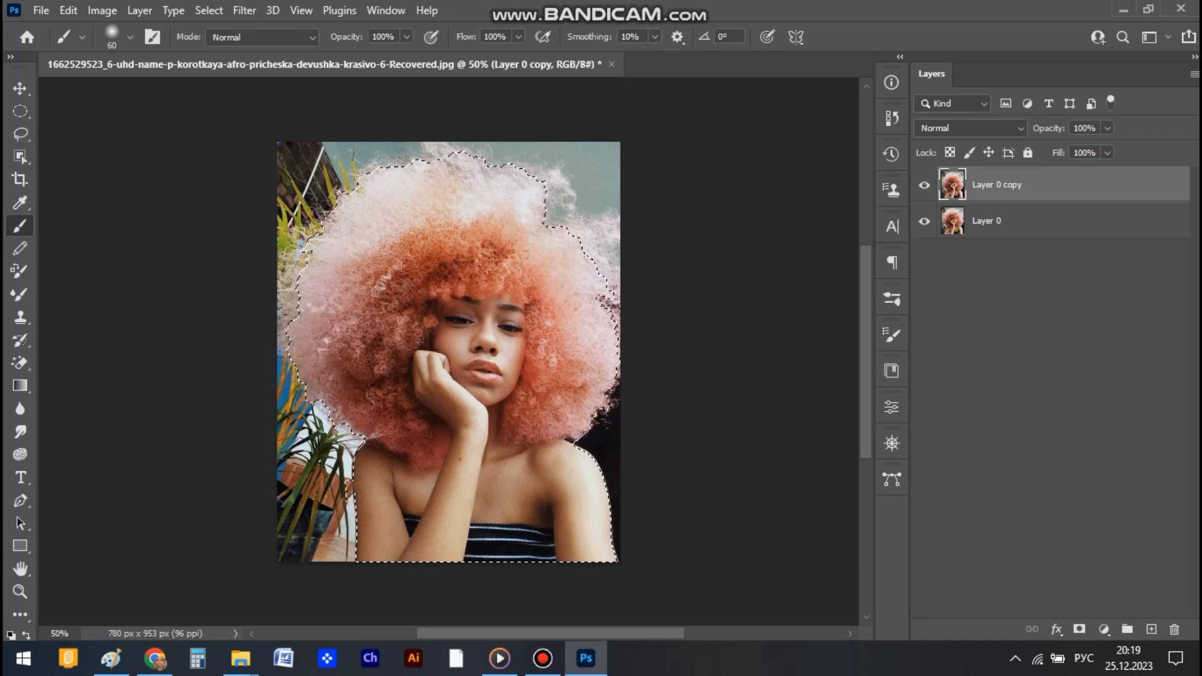
# - Enter Quick Mask and brush over the left edge of the pink hair to exclude it from the selection
pyautogui.press('b')
pyautogui.press('q')
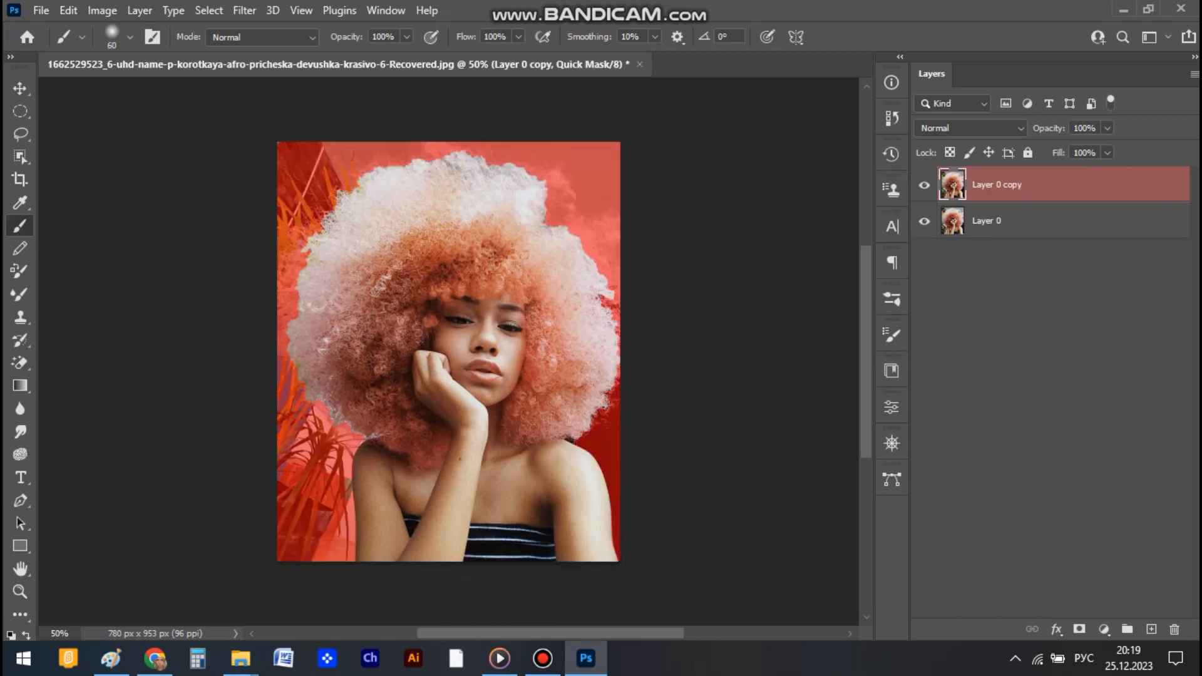
pyautogui.moveTo(355, 183)
pyautogui.mouseDown()
pyautogui.moveTo(302, 267)
pyautogui.moveTo(303, 245)
pyautogui.mouseUp()
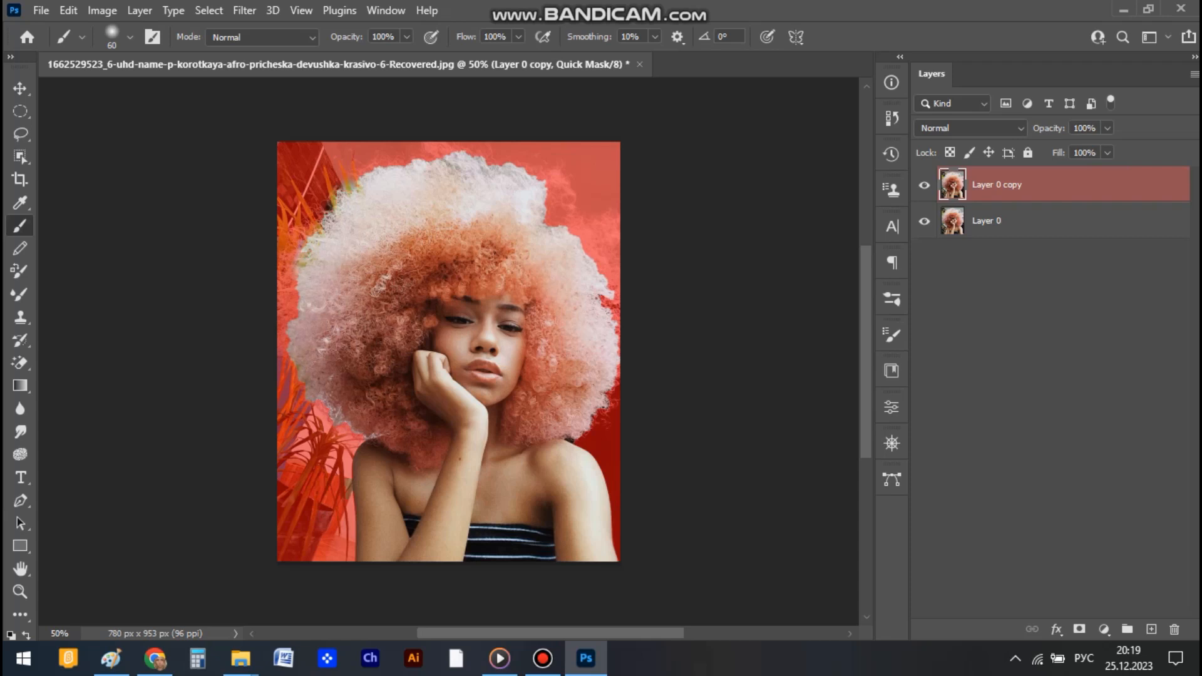
pyautogui.moveTo(326, 235); pyautogui.dragTo(302, 287)
pyautogui.moveTo(324, 233); pyautogui.dragTo(343, 188)
pyautogui.moveTo(301, 292); pyautogui.dragTo(297, 342)
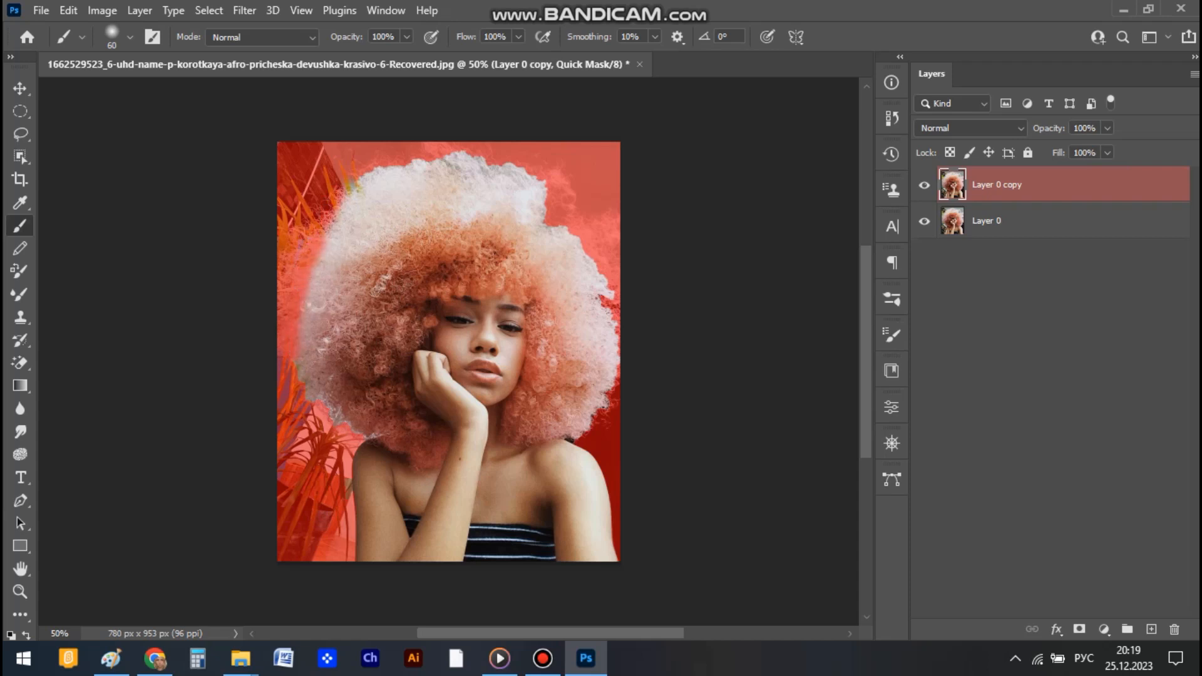
pyautogui.moveTo(308, 256)
pyautogui.mouseDown()
pyautogui.moveTo(289, 319)
pyautogui.moveTo(326, 215)
pyautogui.mouseUp()
# - Brush the left hair edge back into the selection, swap the paint colours and mask that edge again
pyautogui.moveTo(298, 329)
pyautogui.mouseDown()
pyautogui.moveTo(295, 351)
pyautogui.moveTo(286, 339)
pyautogui.moveTo(295, 385)
pyautogui.moveTo(358, 437)
pyautogui.mouseUp()
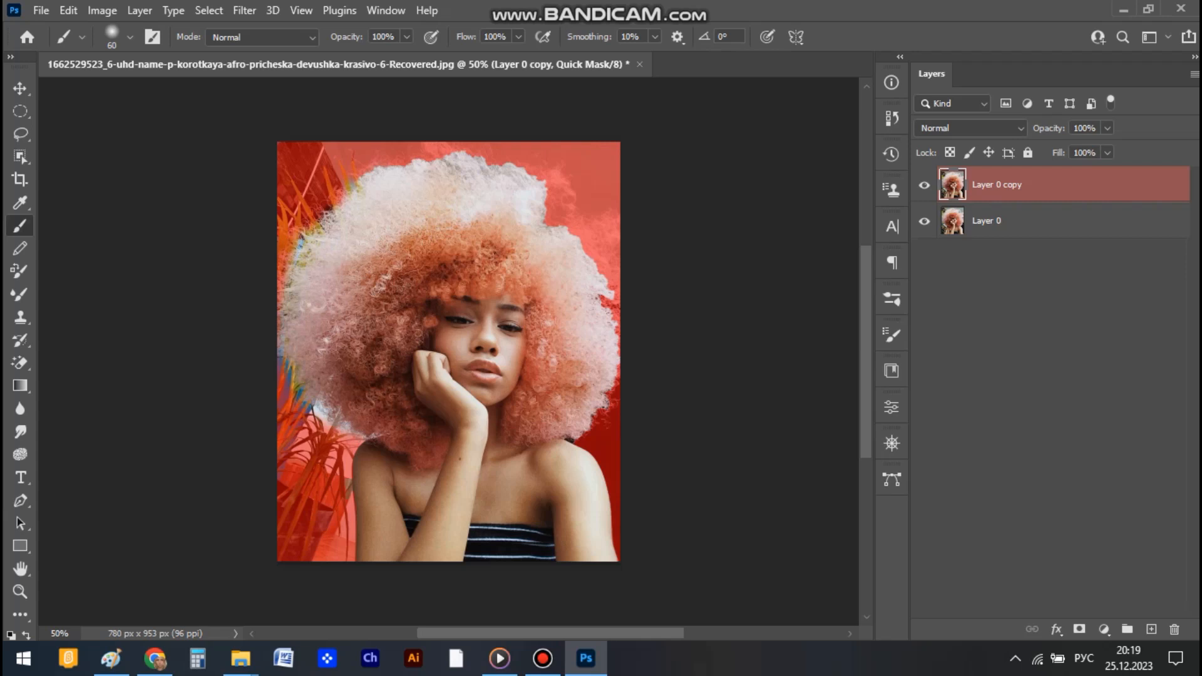
pyautogui.press('x')
pyautogui.moveTo(405, 173)
pyautogui.mouseDown()
pyautogui.moveTo(356, 200)
pyautogui.moveTo(379, 190)
pyautogui.moveTo(304, 257)
pyautogui.moveTo(287, 376)
pyautogui.moveTo(303, 279)
pyautogui.mouseUp()
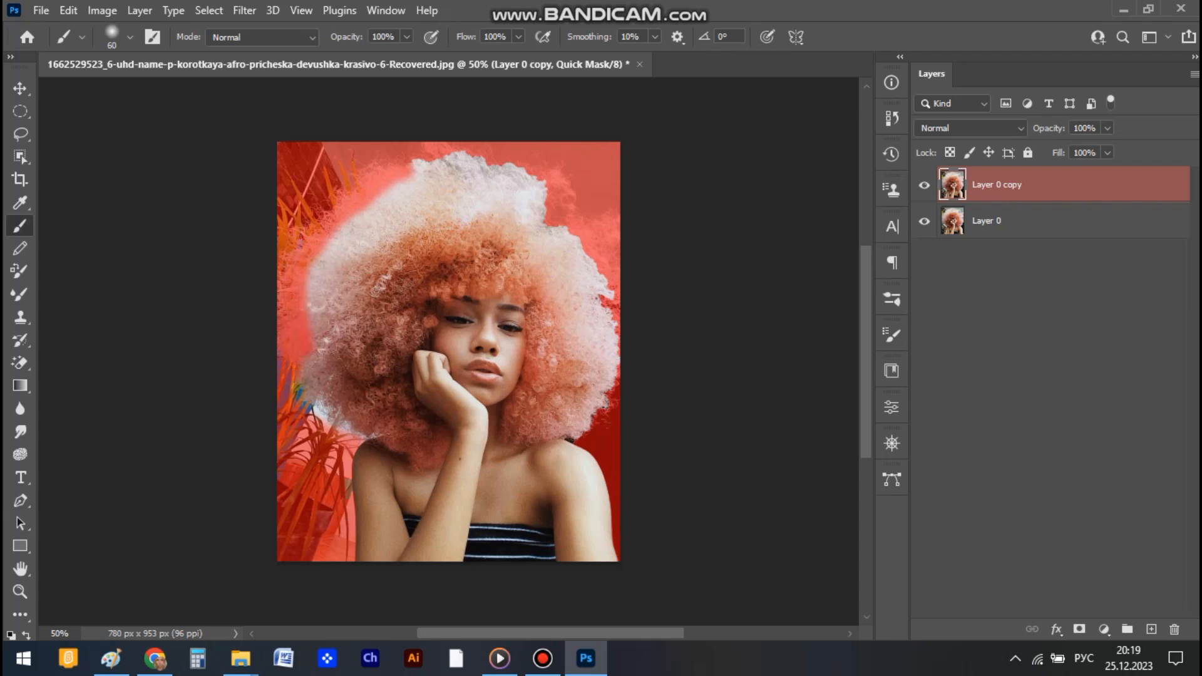
pyautogui.moveTo(302, 360)
pyautogui.mouseDown()
pyautogui.moveTo(300, 377)
pyautogui.moveTo(317, 389)
pyautogui.mouseUp()
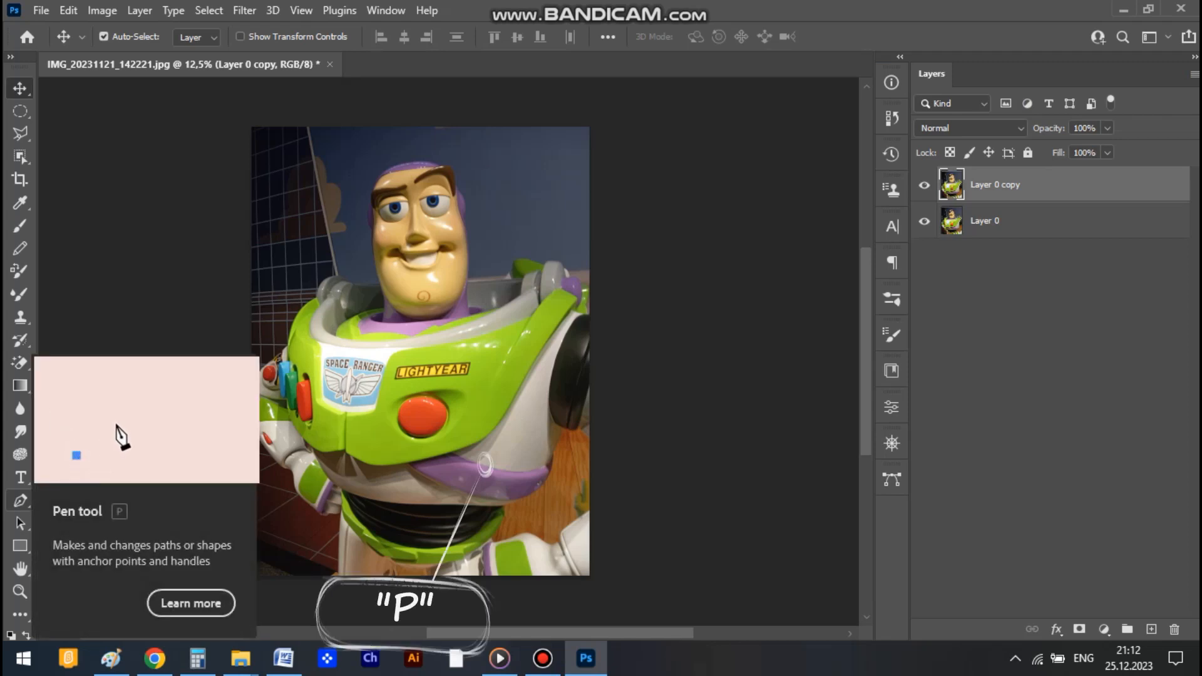
# - Choose the standard Pen tool for the toy astronaut photo and set its mode to Path
pyautogui.press('p')
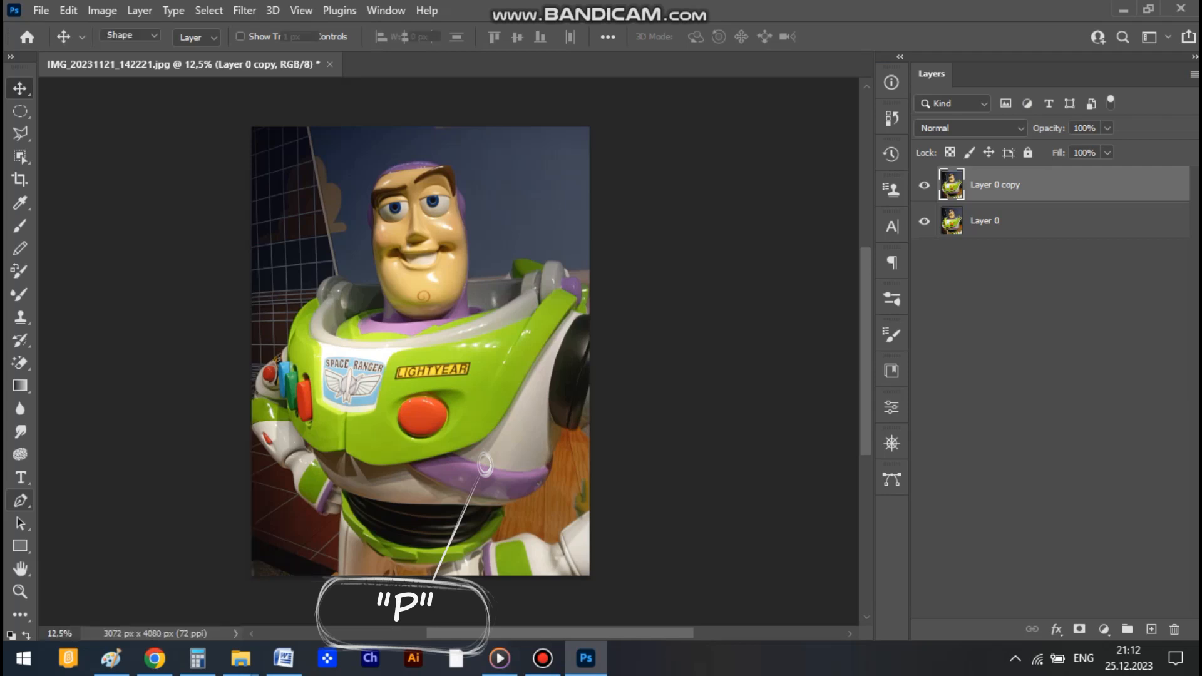
pyautogui.rightClick(20, 501)
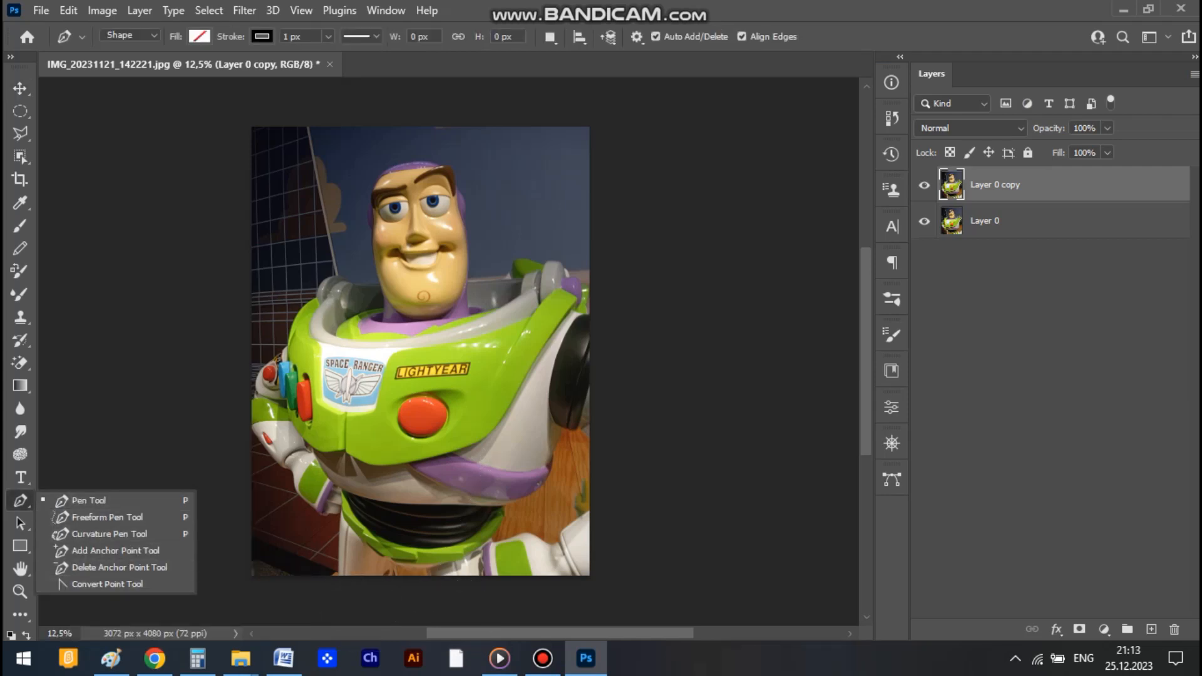
pyautogui.click(87, 500)
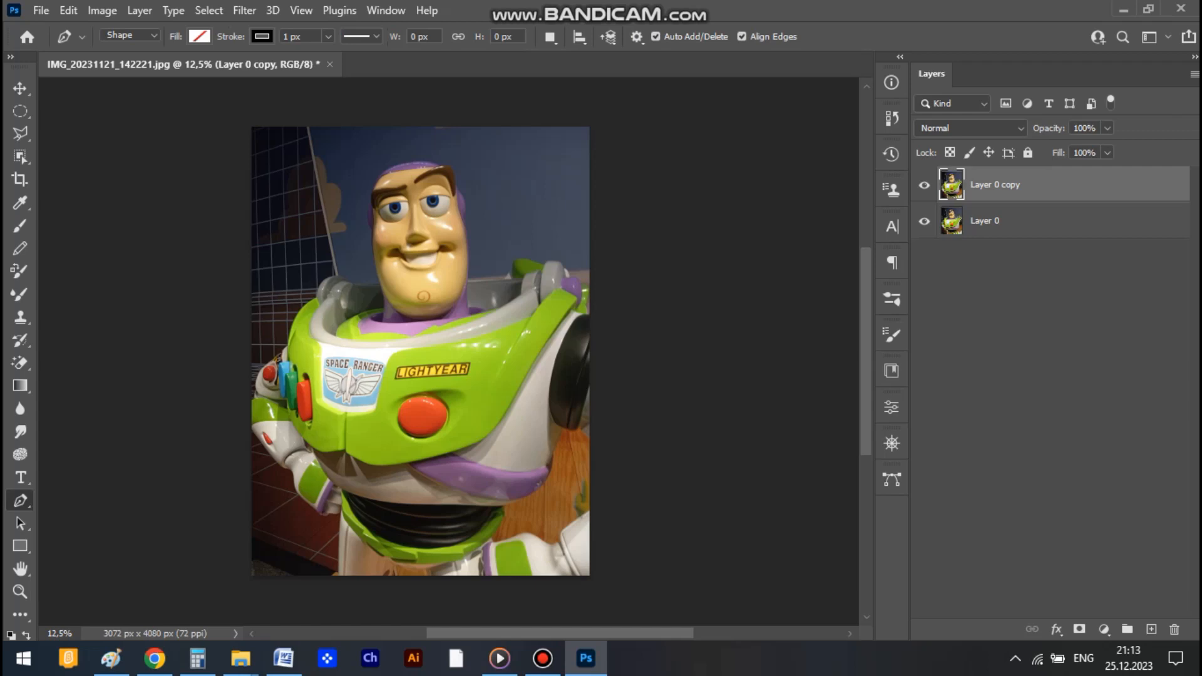
pyautogui.click(130, 35)
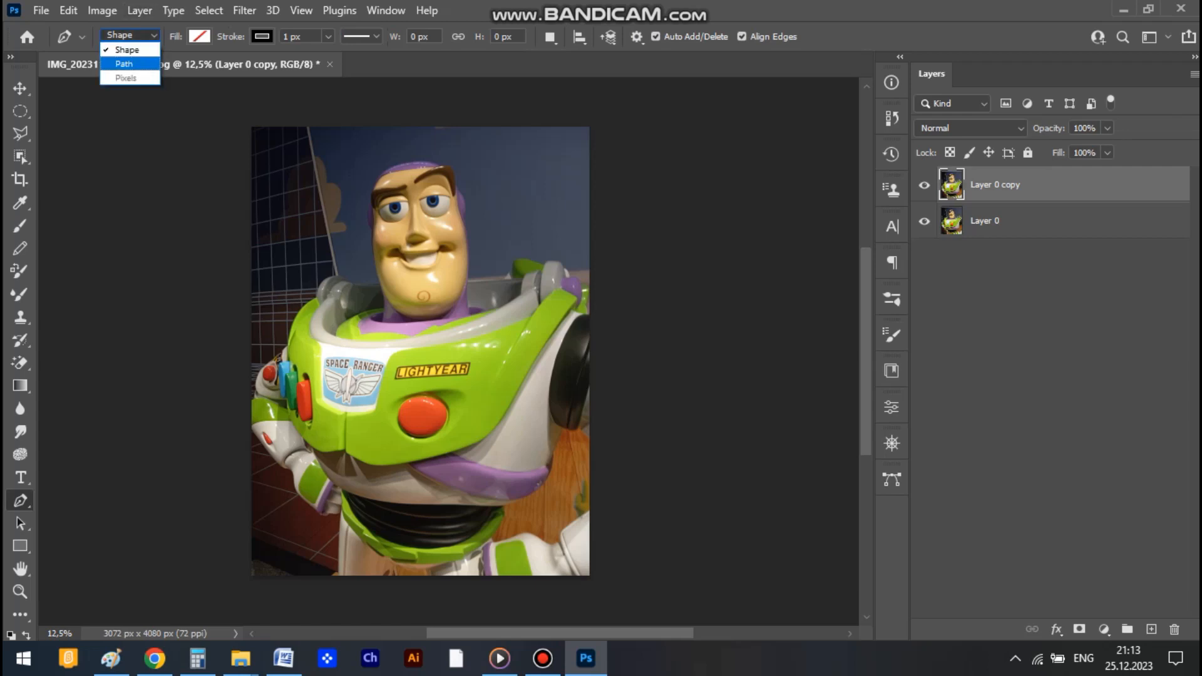
pyautogui.click(119, 62)
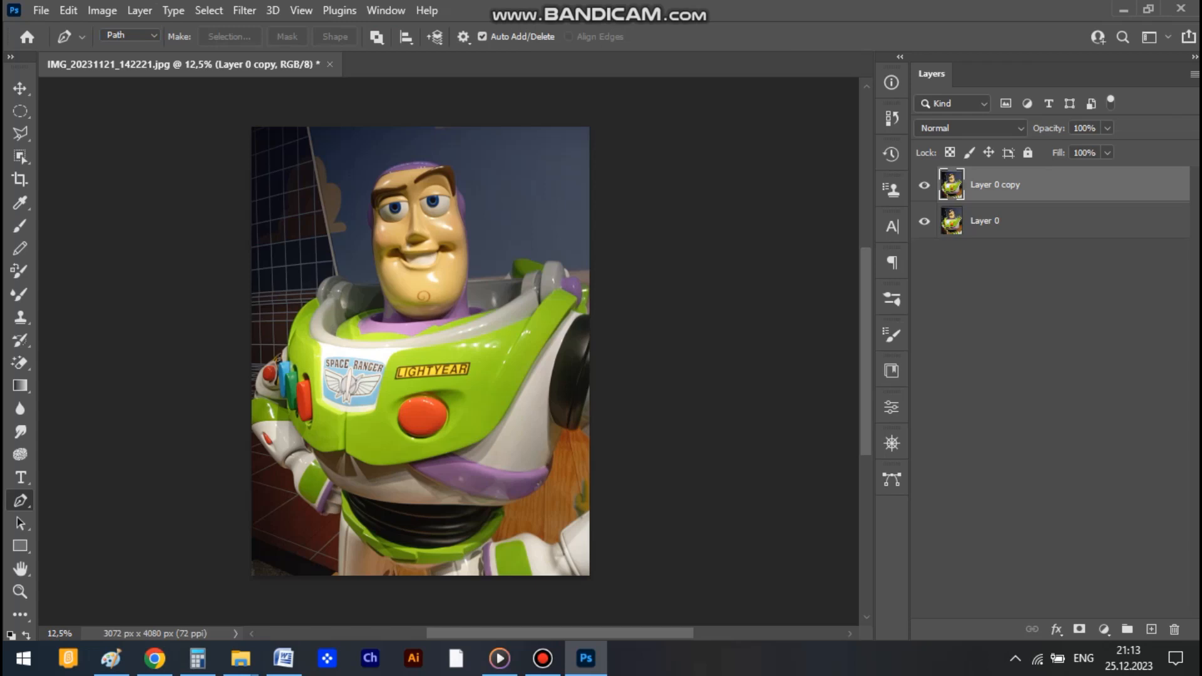
# - Trace a Pen path along the toy's left outline, from the leg at the image's lower edge up the arm and shoulder to the neck
pyautogui.click(337, 572)
pyautogui.click(338, 514)
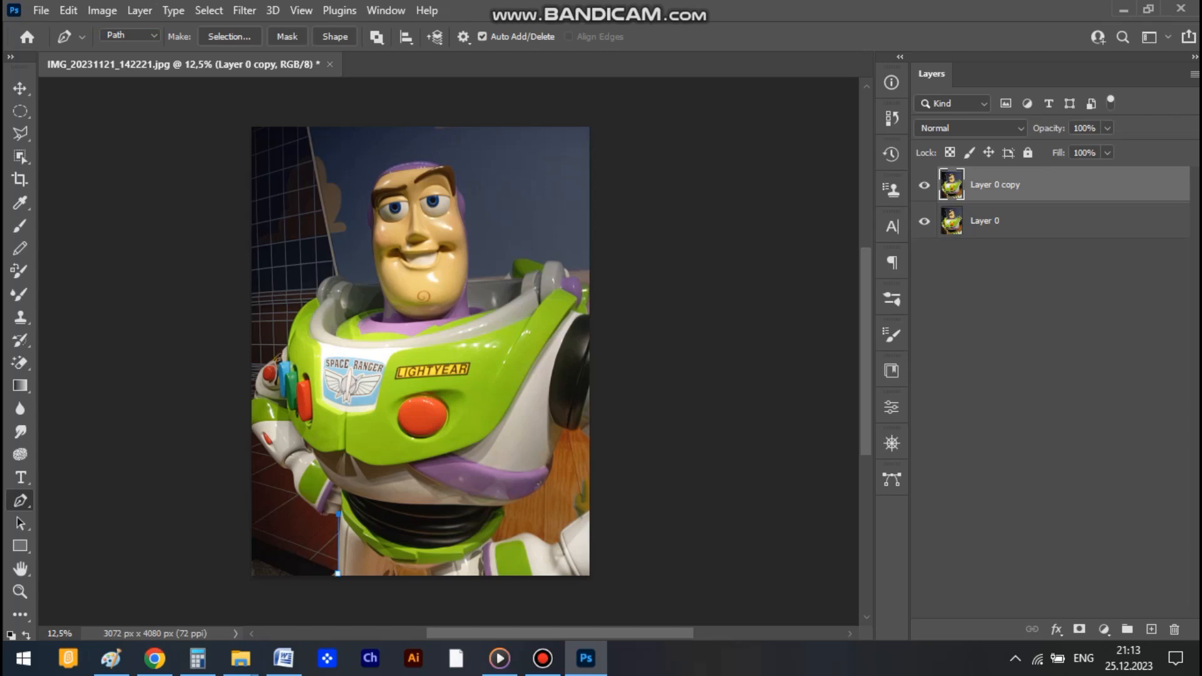
pyautogui.click(319, 514)
pyautogui.click(295, 489)
pyautogui.moveTo(295, 490); pyautogui.dragTo(297, 484)
pyautogui.click(290, 468)
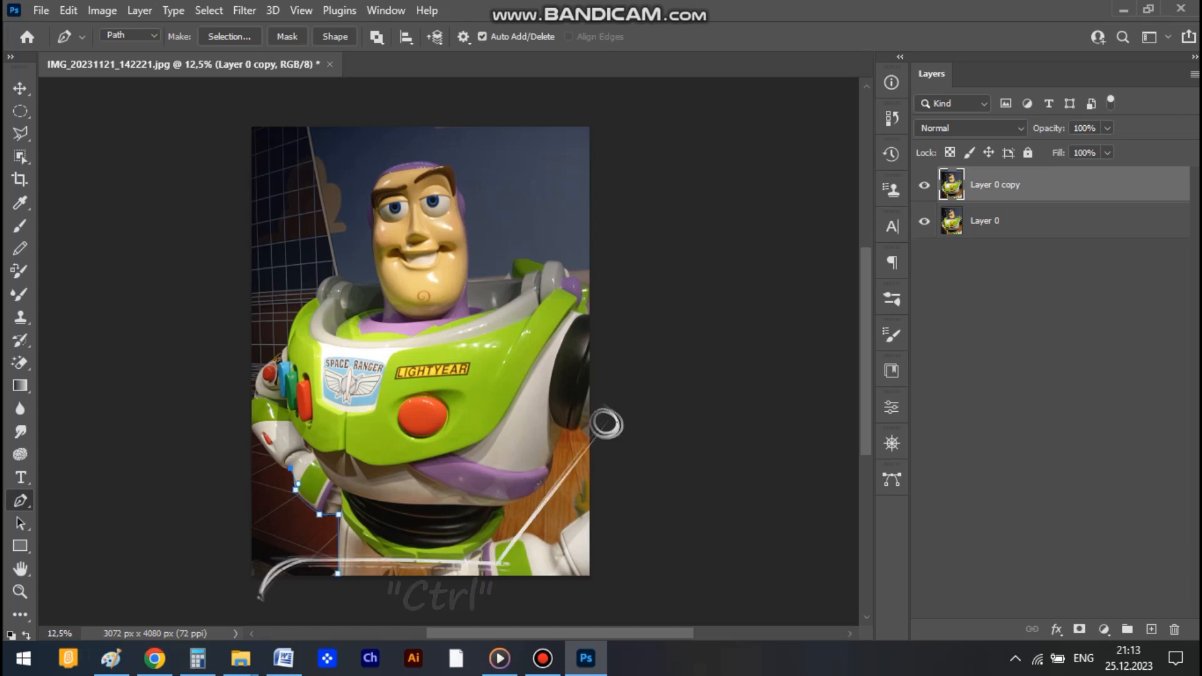
pyautogui.click(253, 432)
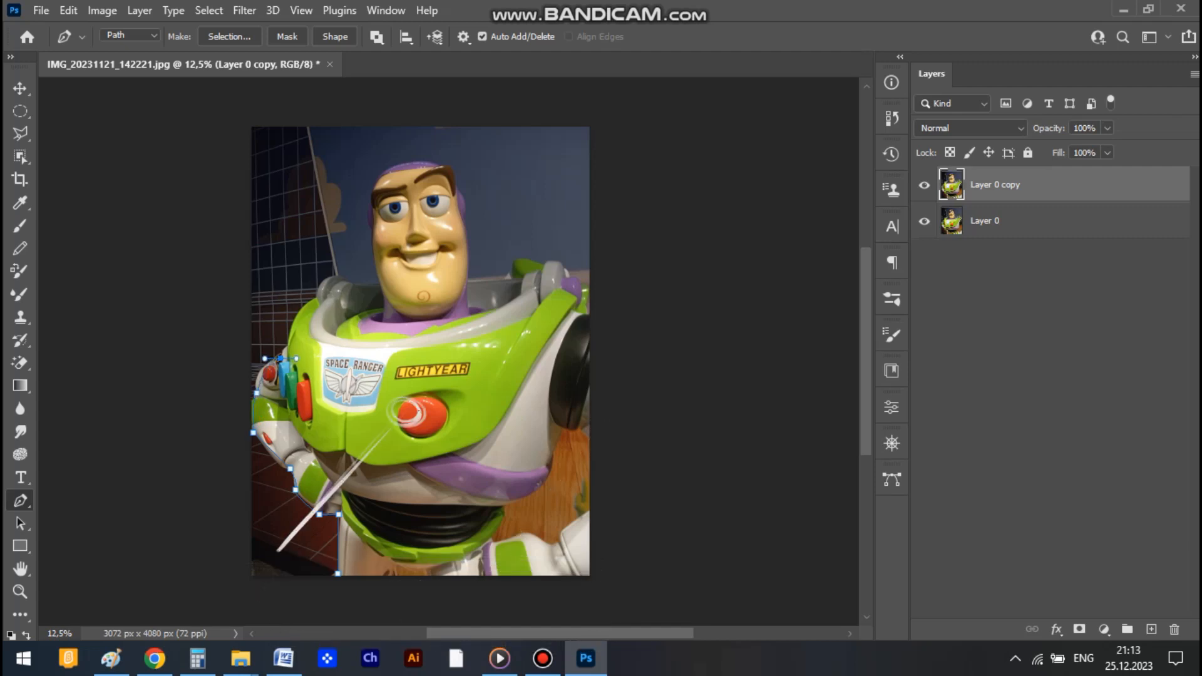
pyautogui.hotkey('ctrl', 'Return')
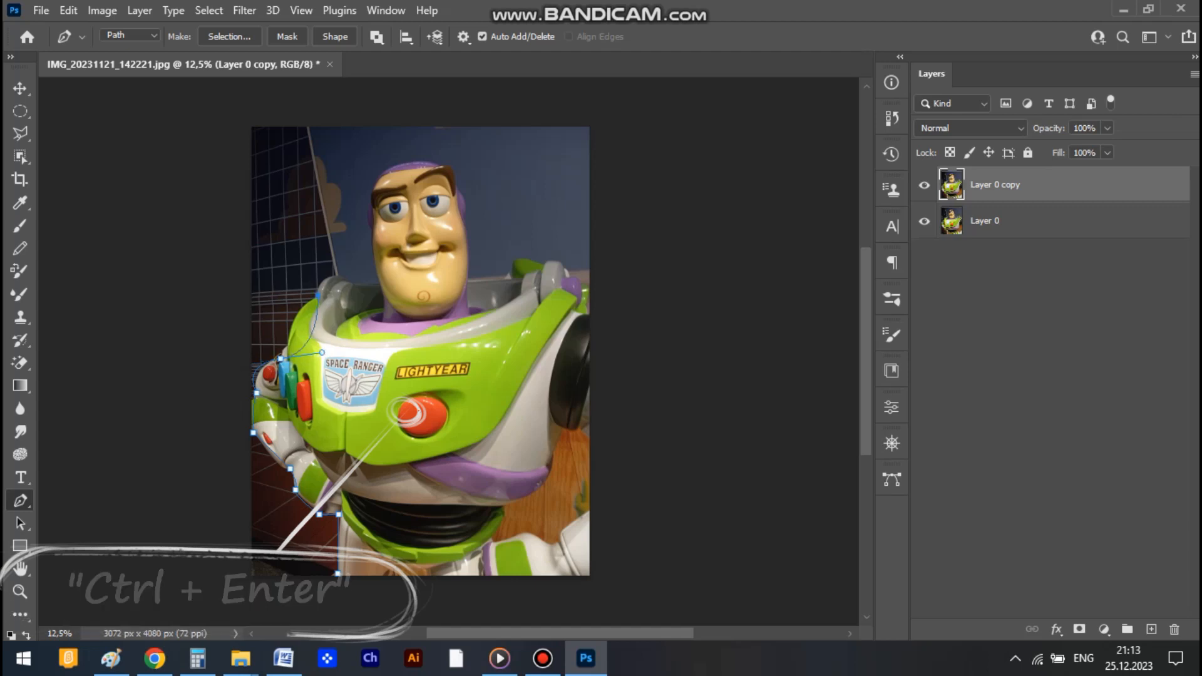
pyautogui.moveTo(318, 295); pyautogui.dragTo(388, 299)
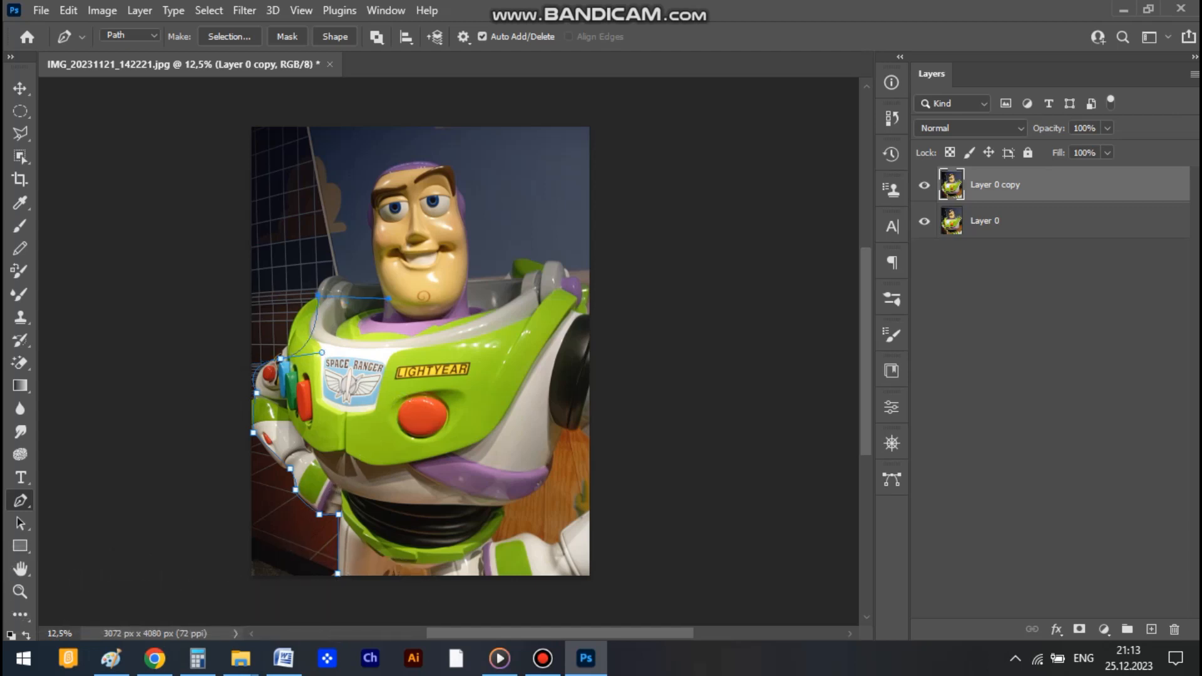